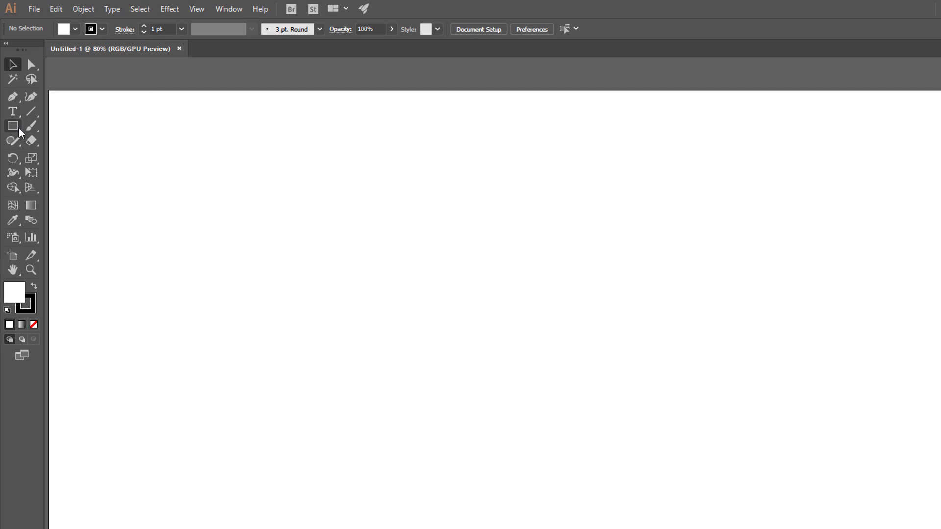
- Create a 10-sided polygon on the canvas with the Polygon Tool
left_click(17, 127)
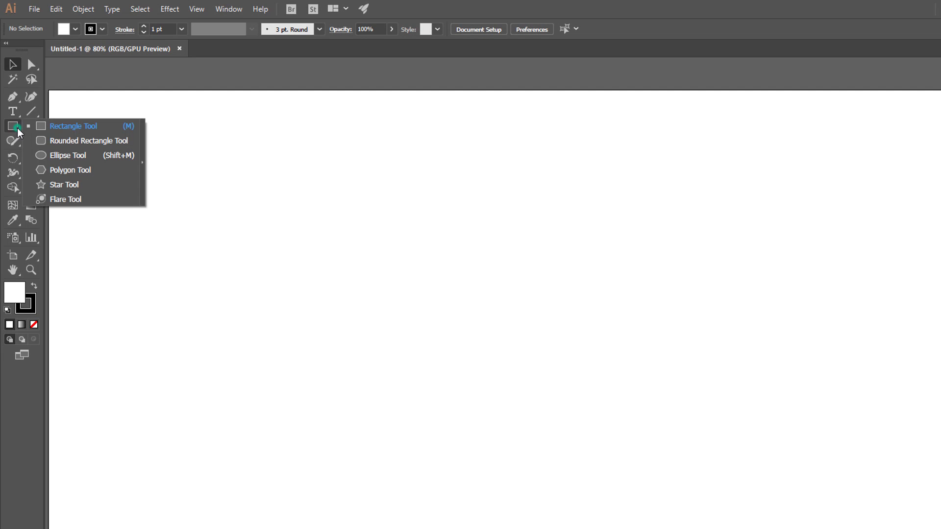
left_click(59, 171)
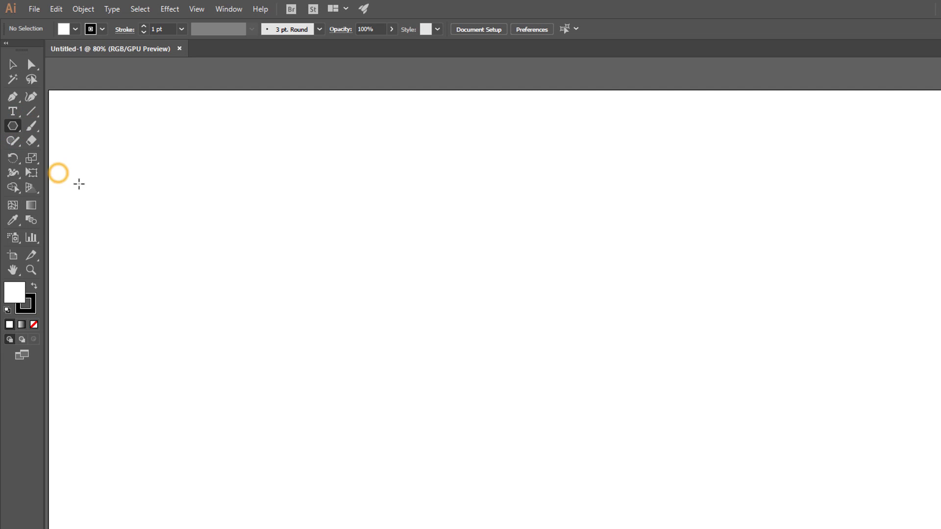
left_click(475, 348)
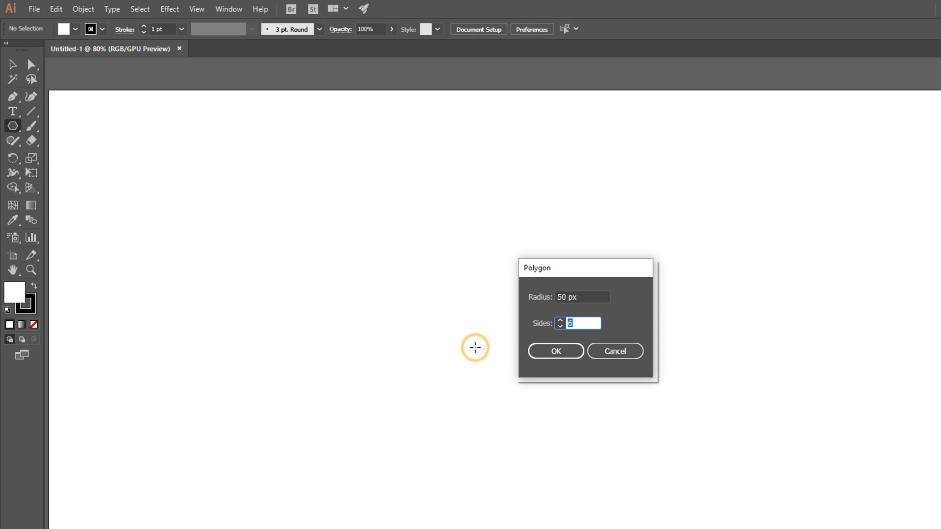
key("BackSpace")
type("10")
left_click(542, 352)
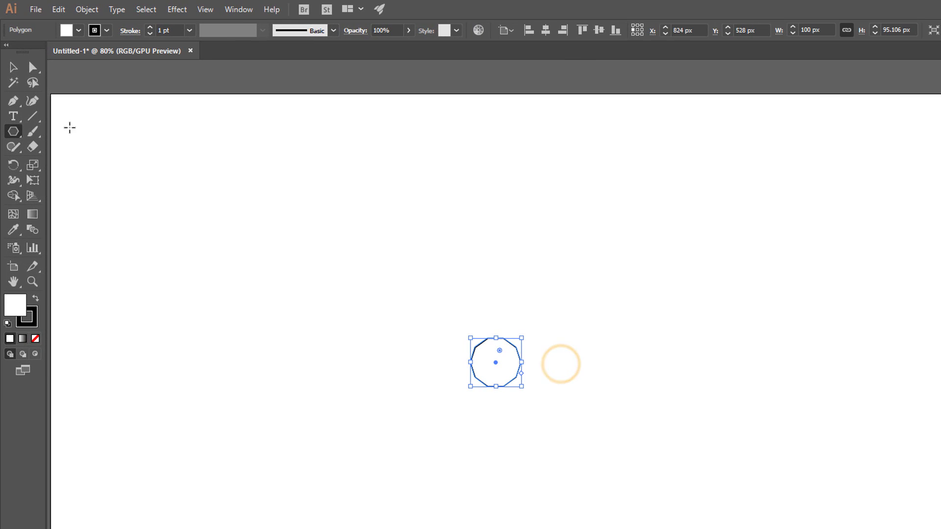
- Remove the polygon's stroke and enlarge it to several times its size
left_click(15, 68)
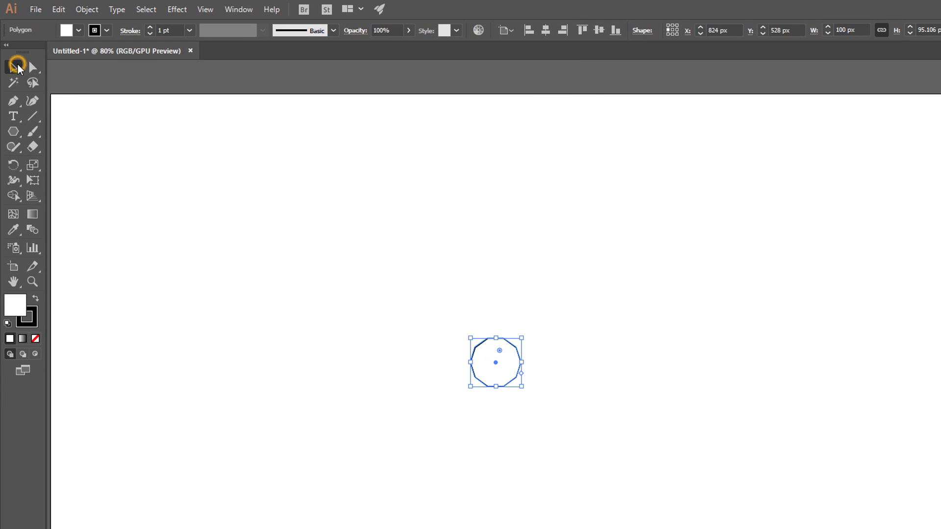
left_click(107, 30)
left_click(8, 51)
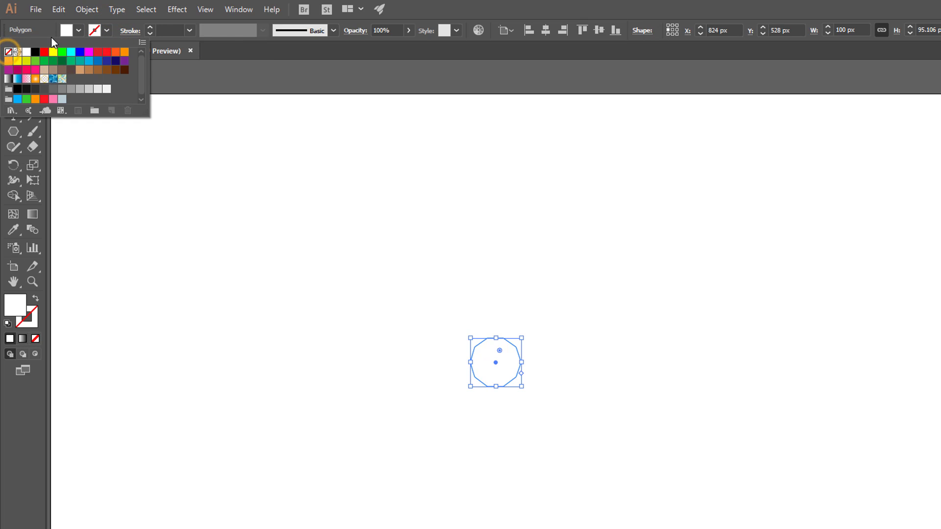
left_click(51, 29)
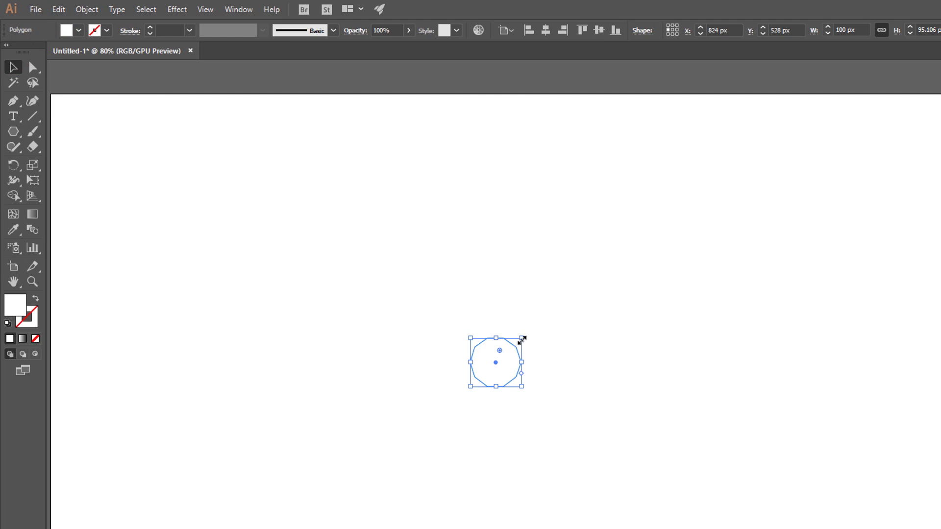
left_click_drag(524, 337, 651, 237)
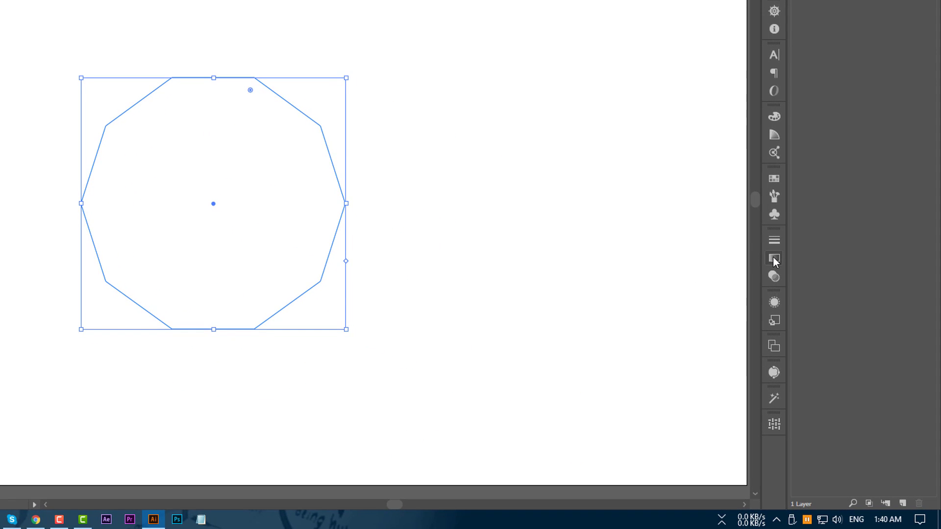
- Fill the polygon with a radial gradient
left_click(774, 259)
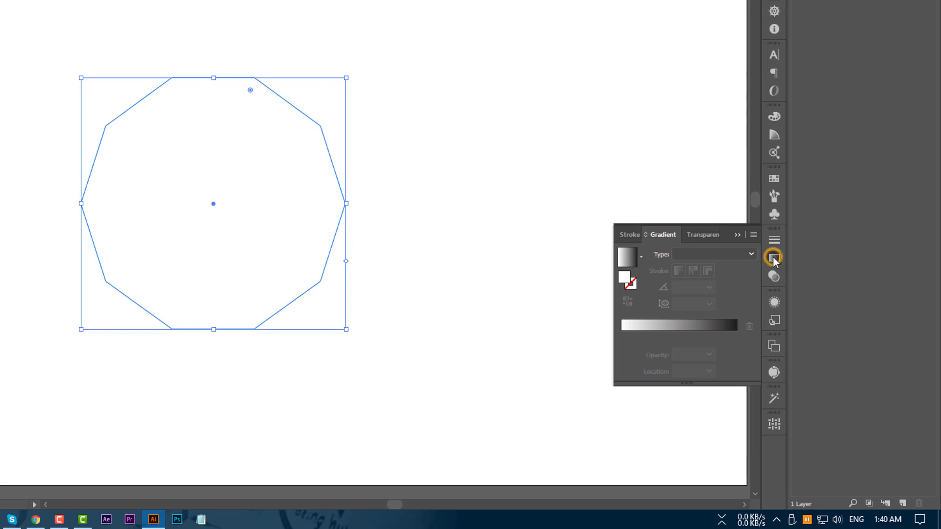
left_click(627, 263)
left_click(698, 250)
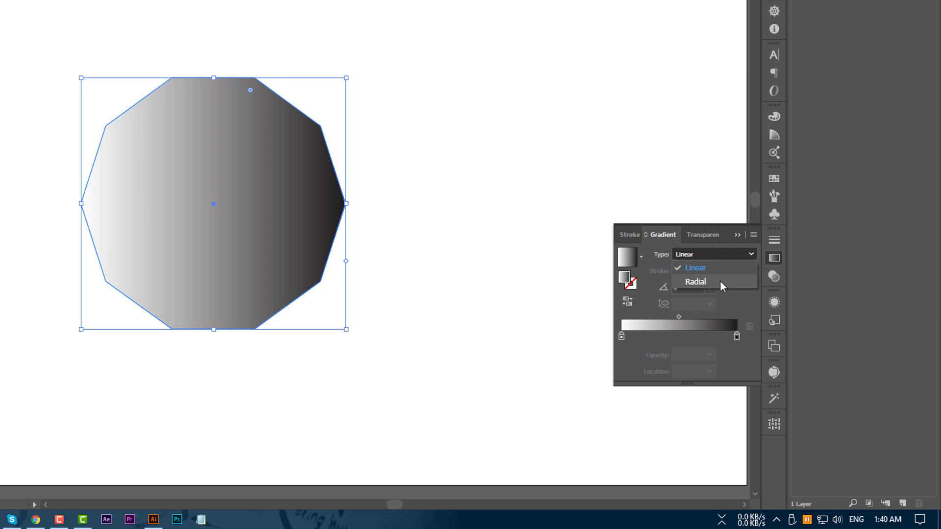
left_click(720, 280)
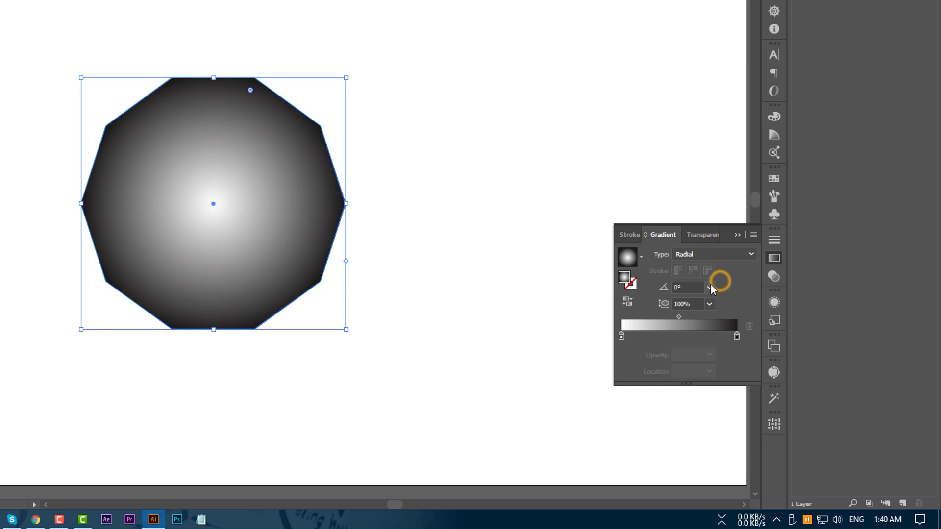
- Set the gradient's centre stop to cyan and its outer stop to navy
double_click(621, 338)
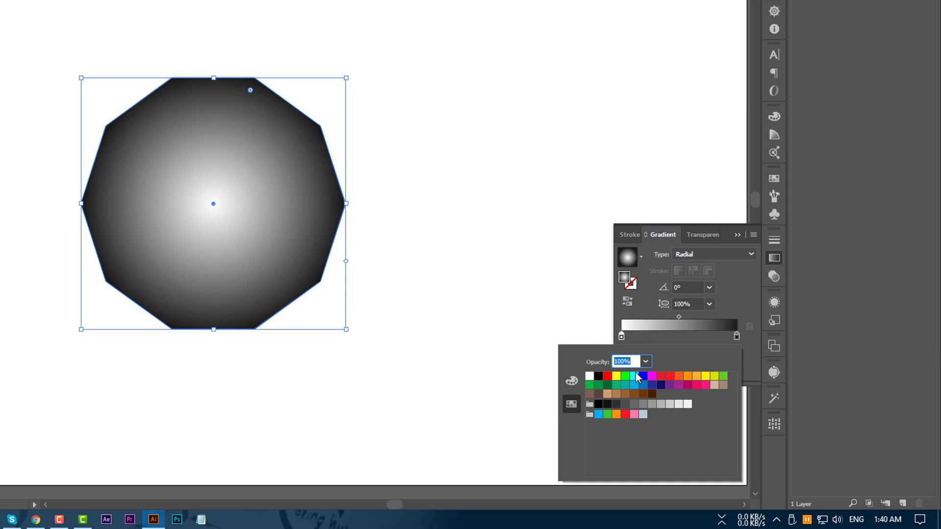
left_click(635, 378)
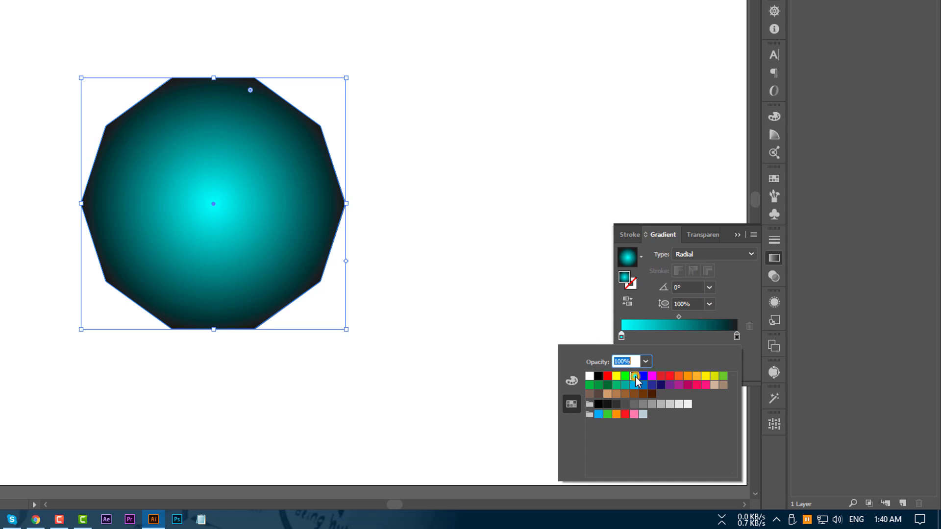
left_click(737, 336)
double_click(737, 336)
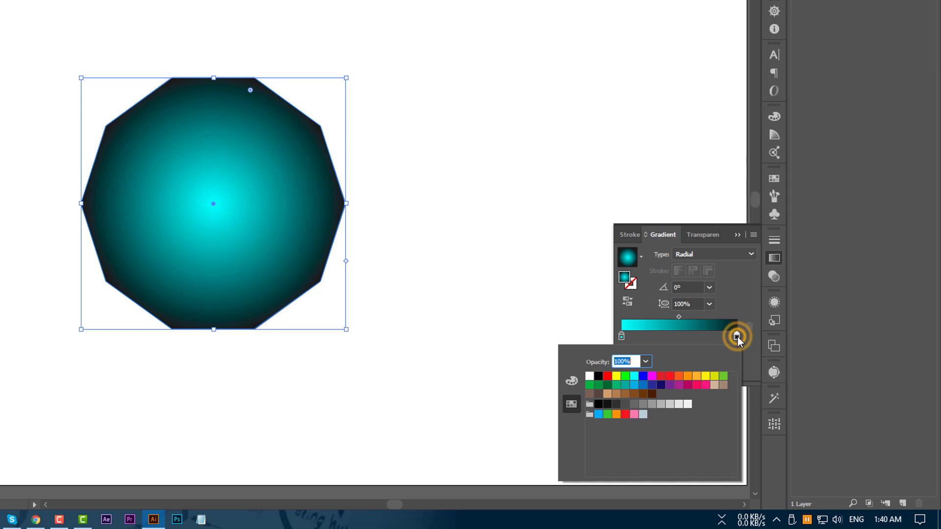
left_click(660, 387)
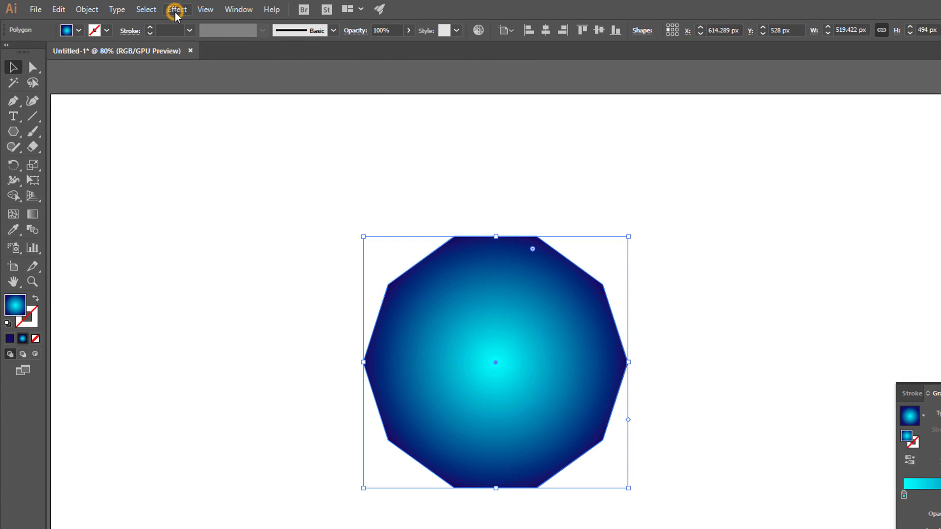
- Apply a 90% Pucker & Bloat to make a ten-petal flower, then move it left
left_click(175, 10)
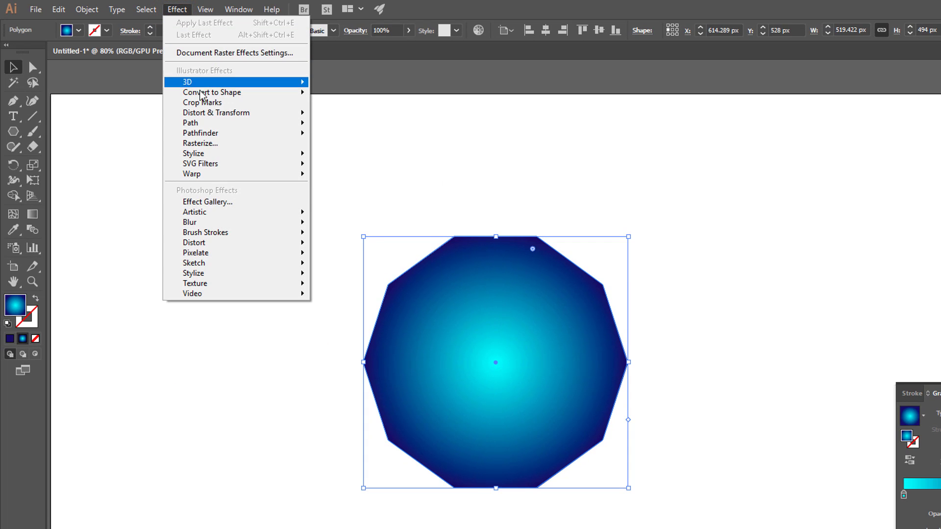
mouse_move(72, 109)
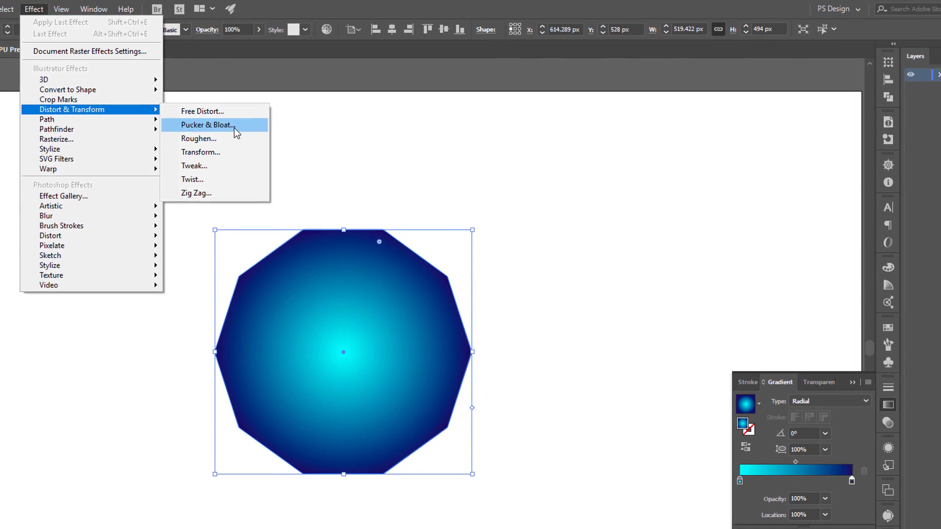
left_click(369, 130)
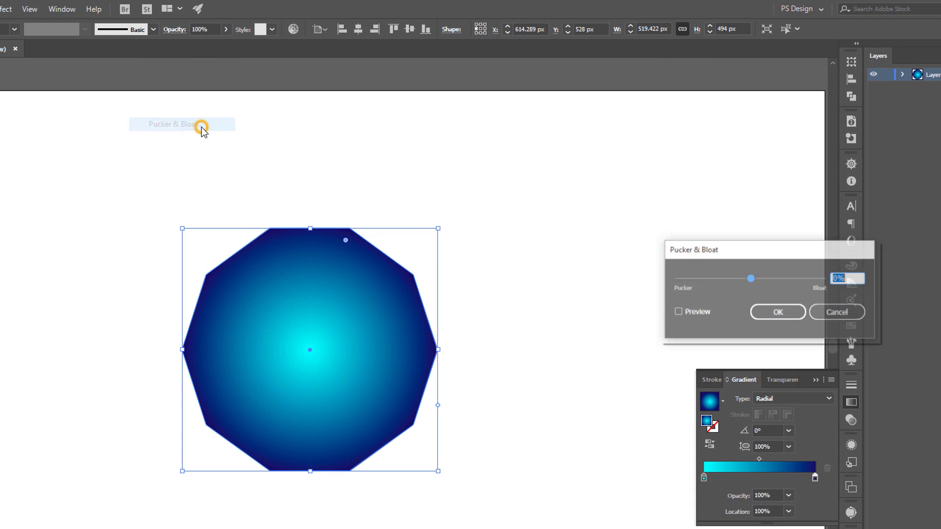
left_click(699, 312)
left_click(848, 278)
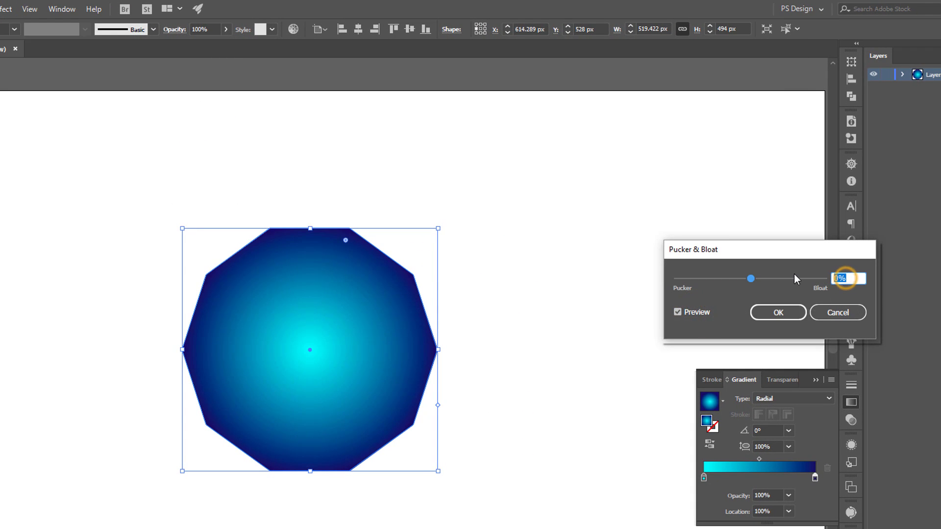
type("90")
key("Tab")
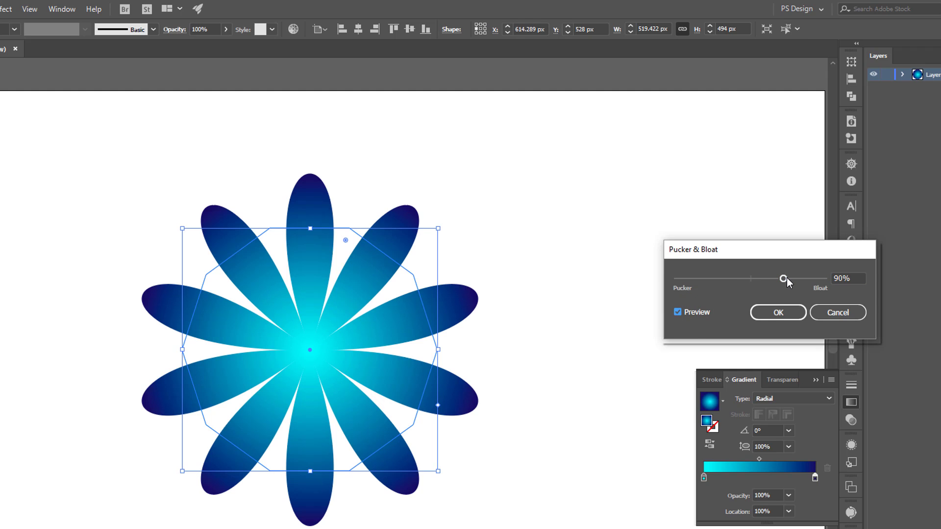
left_click(780, 313)
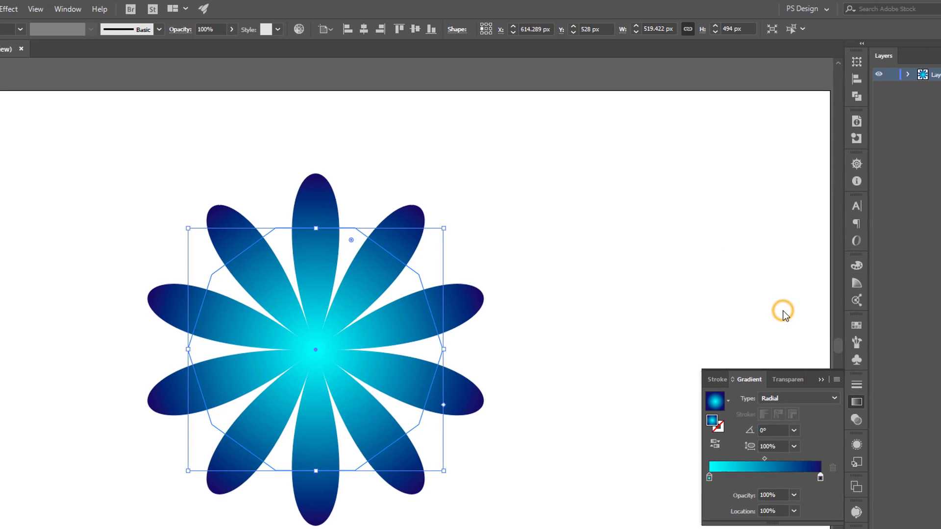
left_click_drag(503, 325, 250, 314)
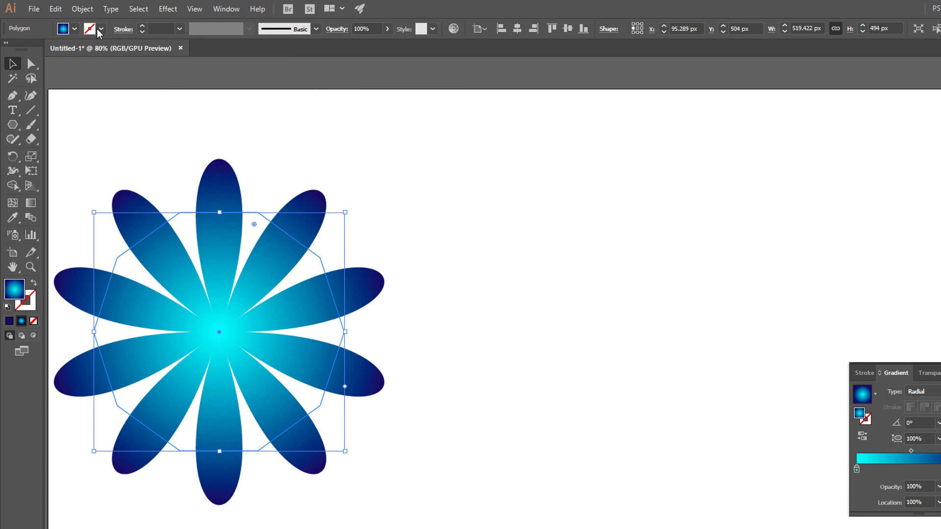
- Copy and paste the flower in front, move the copy right and rotate it slightly
left_click(55, 9)
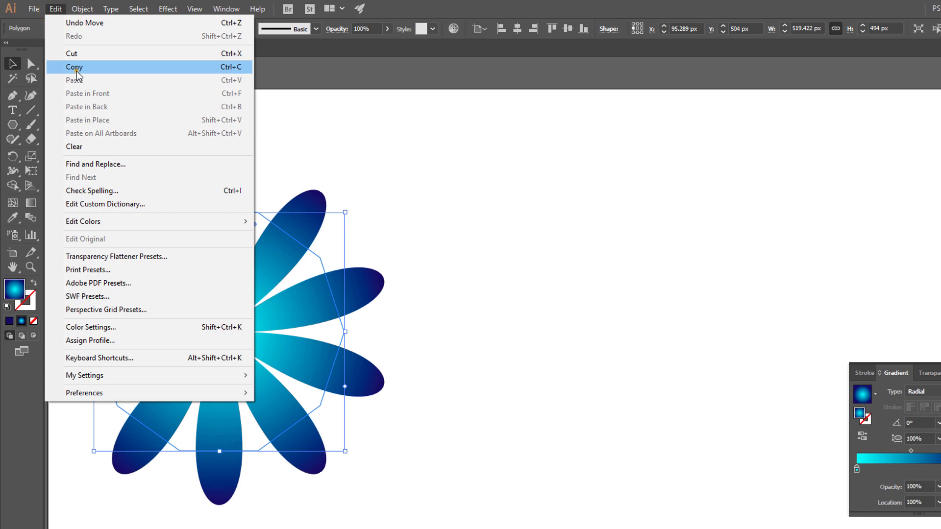
left_click(75, 67)
left_click(55, 9)
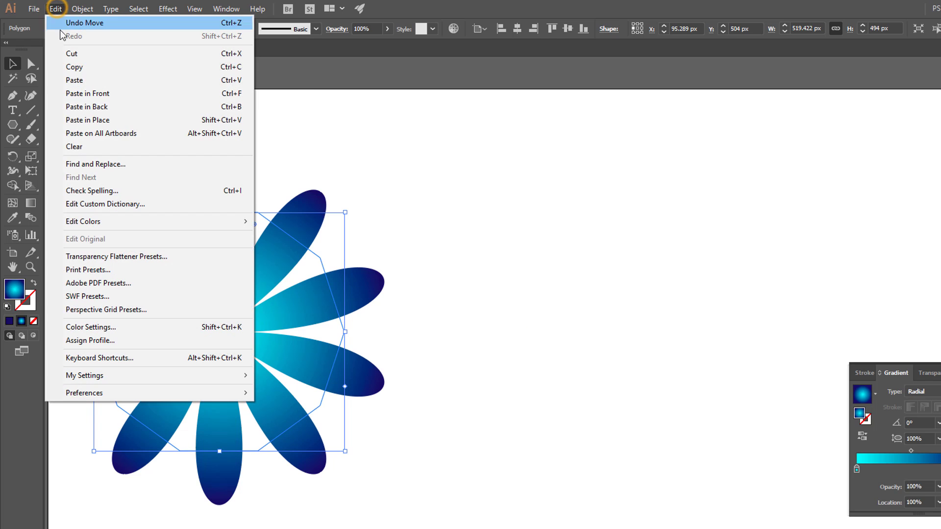
left_click(88, 93)
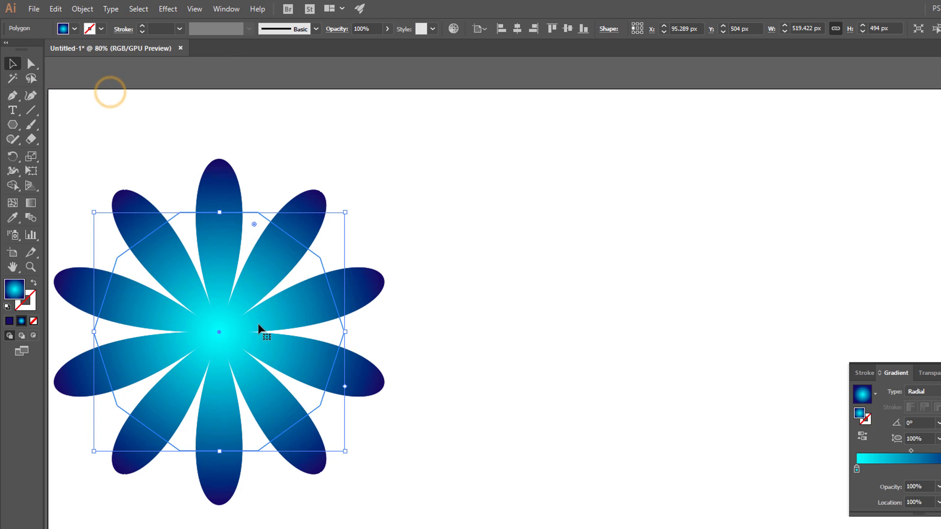
left_click_drag(258, 324, 771, 355)
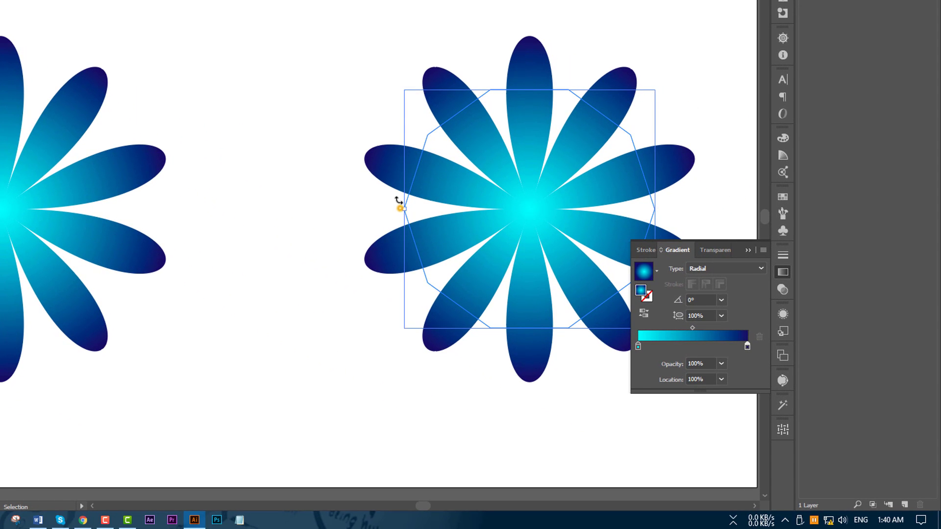
left_click_drag(399, 201, 396, 170)
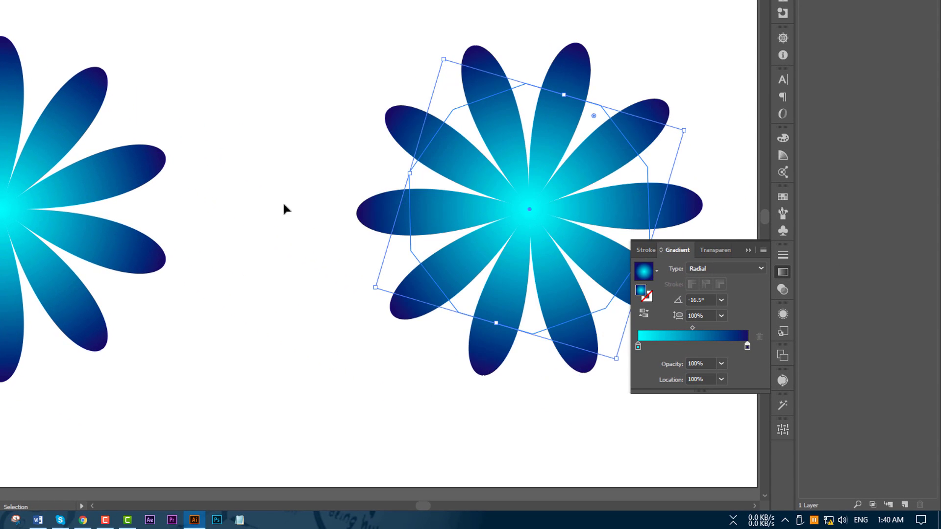
- Change the copy's outer gradient stop to crimson B70014 (R 183, B 20)
double_click(746, 347)
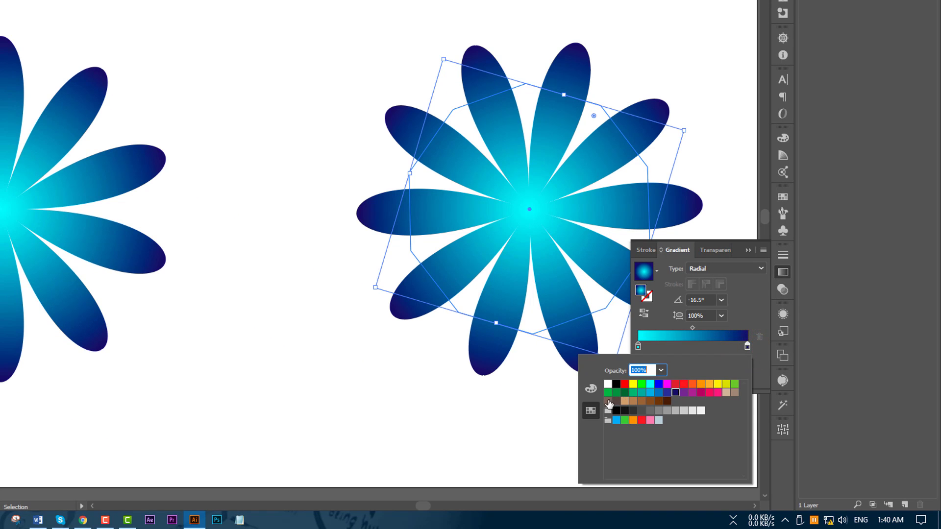
left_click(624, 389)
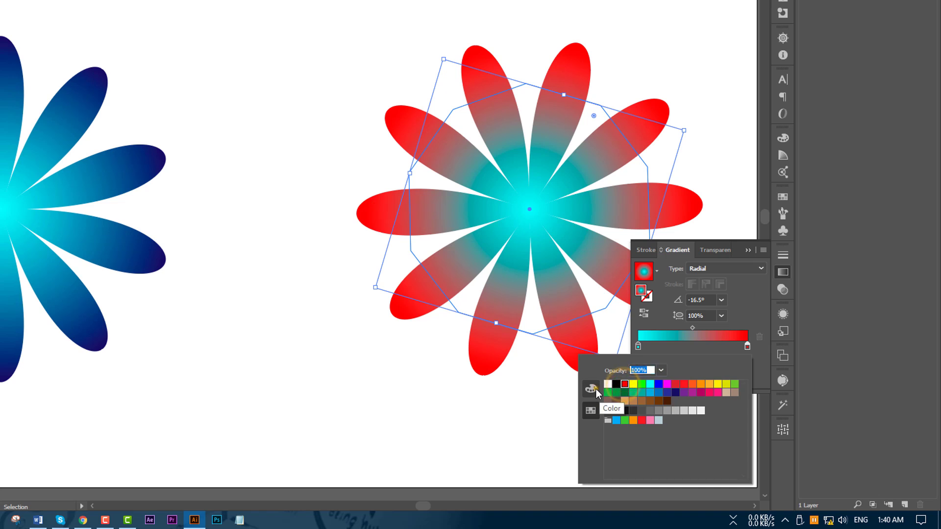
left_click(590, 388)
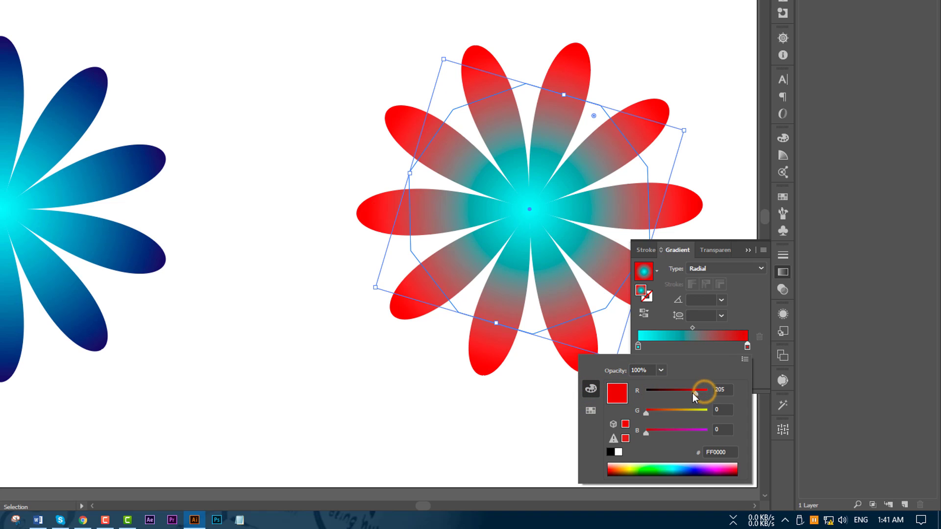
left_click_drag(692, 393, 689, 394)
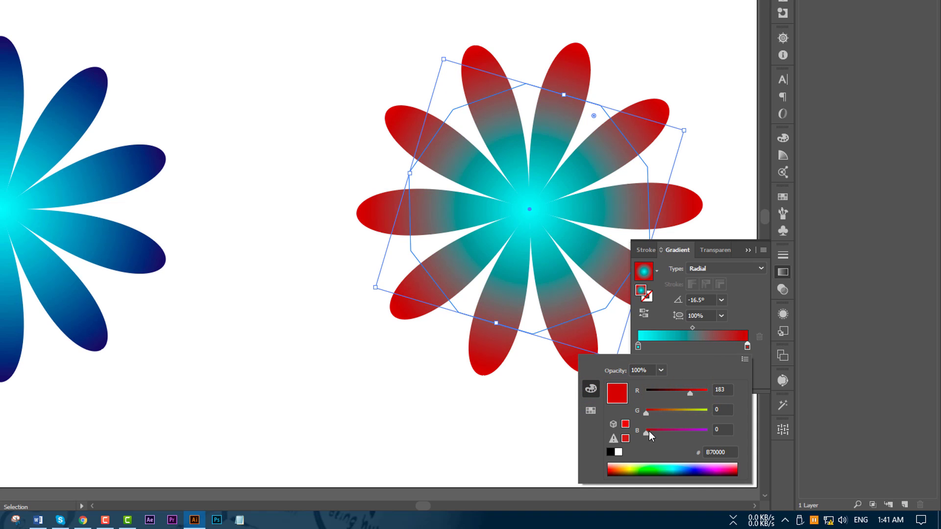
left_click_drag(649, 432, 654, 432)
left_click(778, 273)
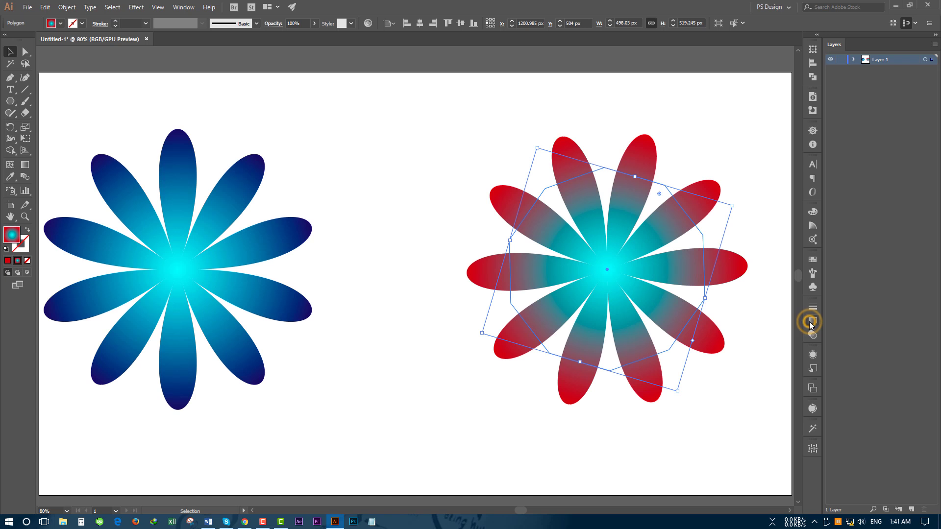
- Select both flowers and set Blend Options to Specified Steps, 75
left_click(278, 303, "shift")
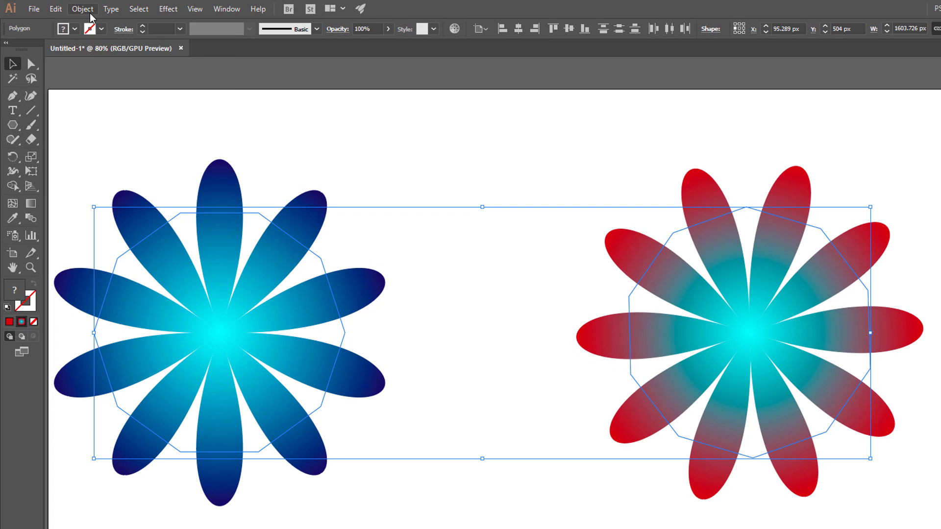
left_click(84, 9)
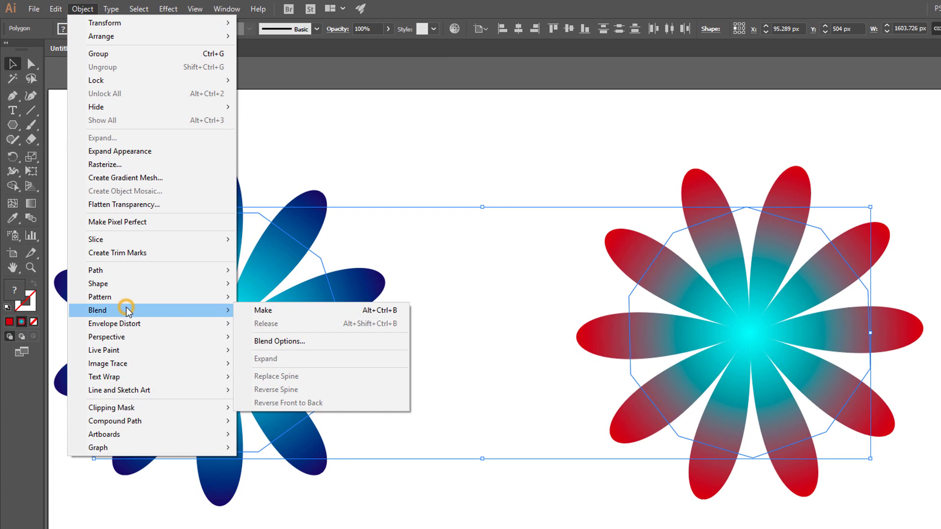
mouse_move(97, 310)
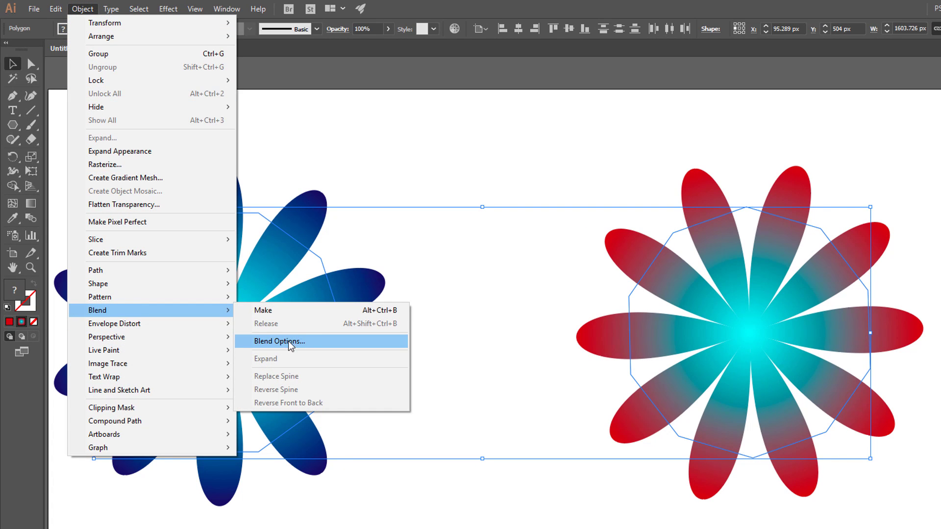
left_click(307, 340)
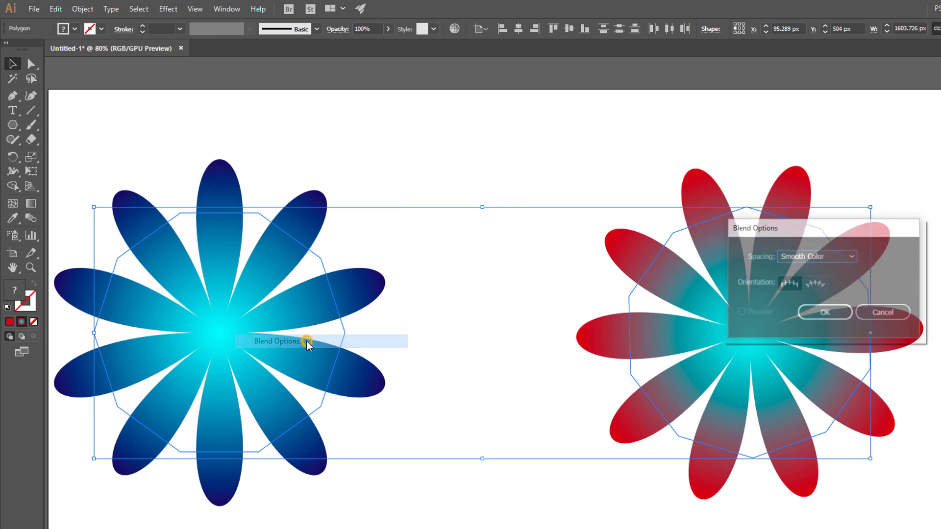
left_click(832, 257)
left_click(820, 284)
type("75")
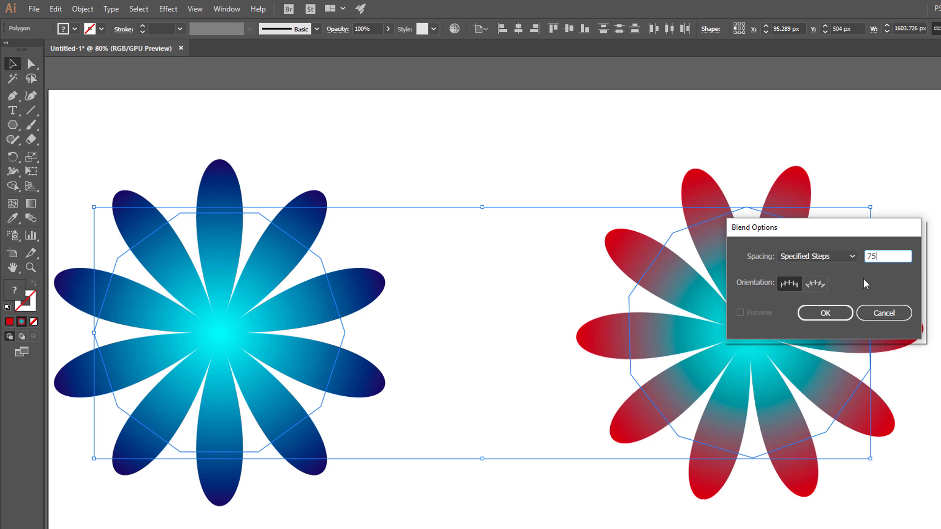
left_click(822, 312)
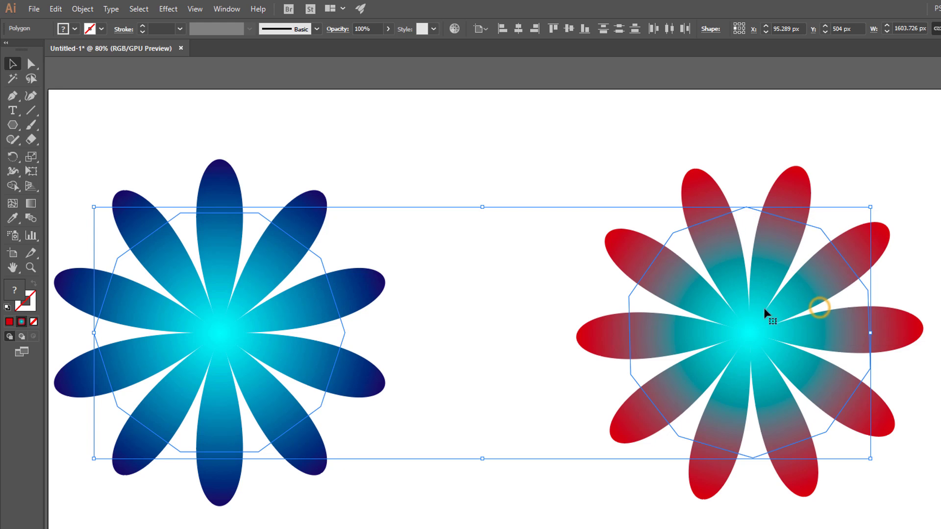
- Make the blend between the two flowers and scale it down into the upper-left
left_click(82, 9)
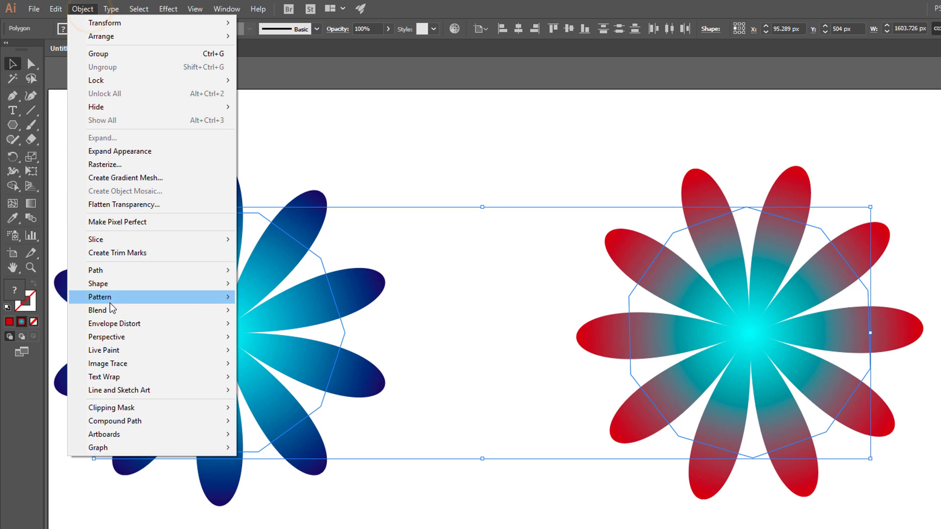
mouse_move(132, 310)
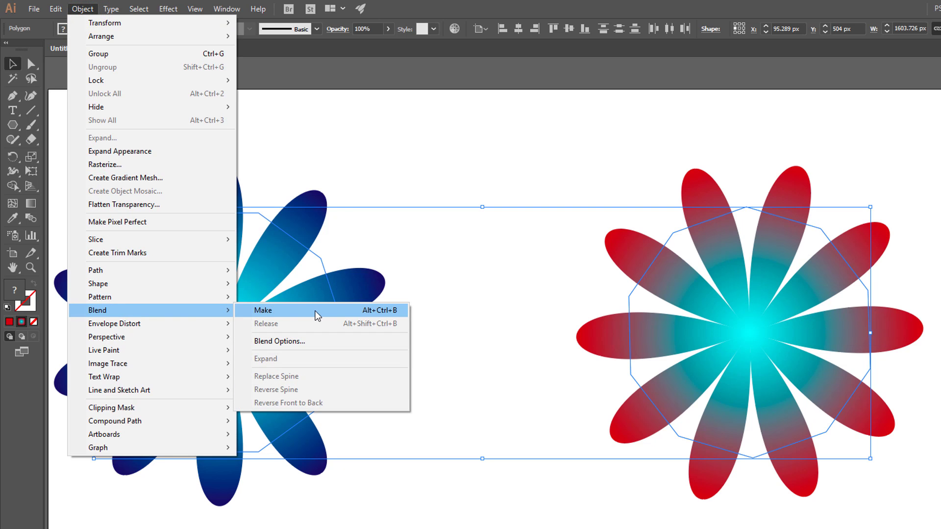
left_click(319, 312)
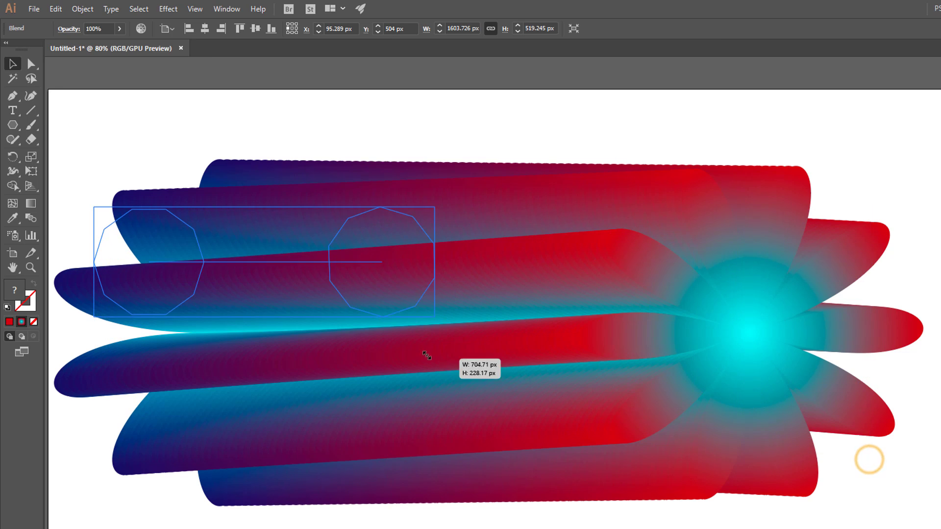
left_click_drag(872, 461, 389, 340)
- Draw a five-point gradient star to the right of the blend
left_click(363, 346)
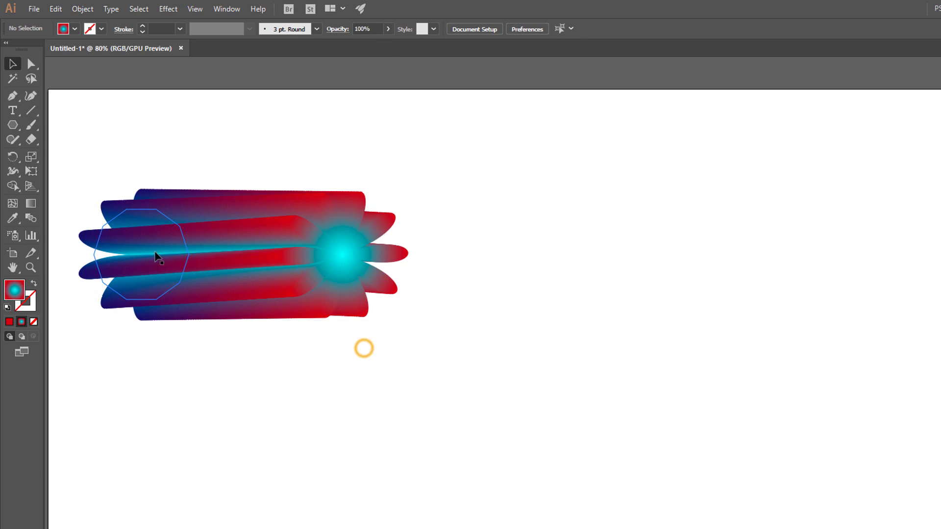
left_click(14, 125)
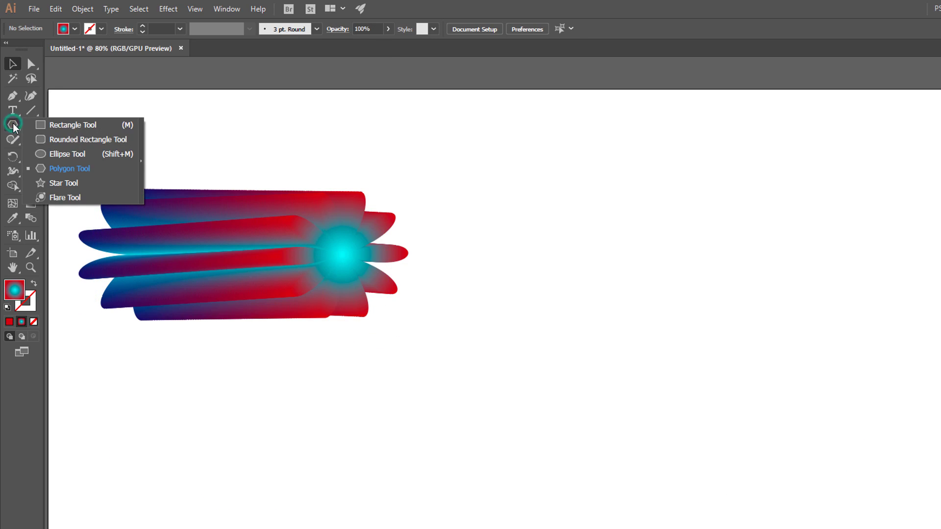
left_click(64, 184)
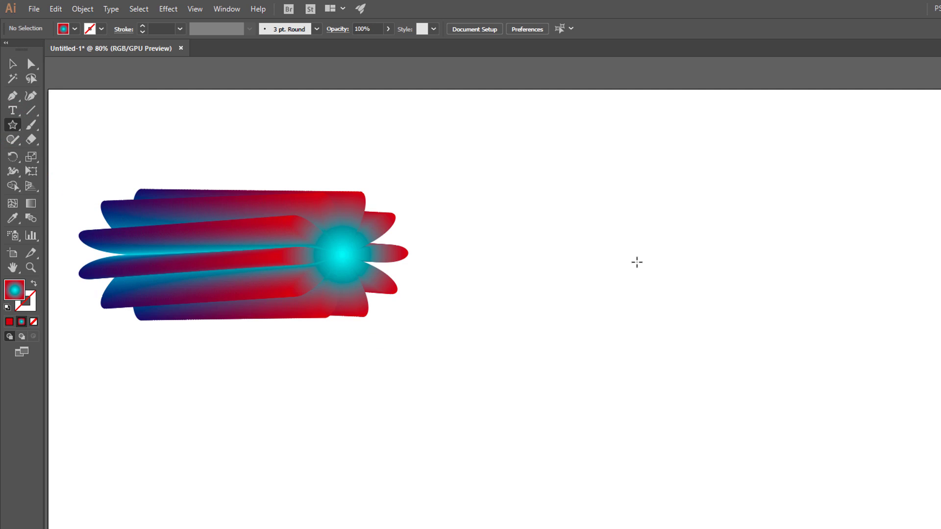
left_click_drag(637, 262, 572, 216)
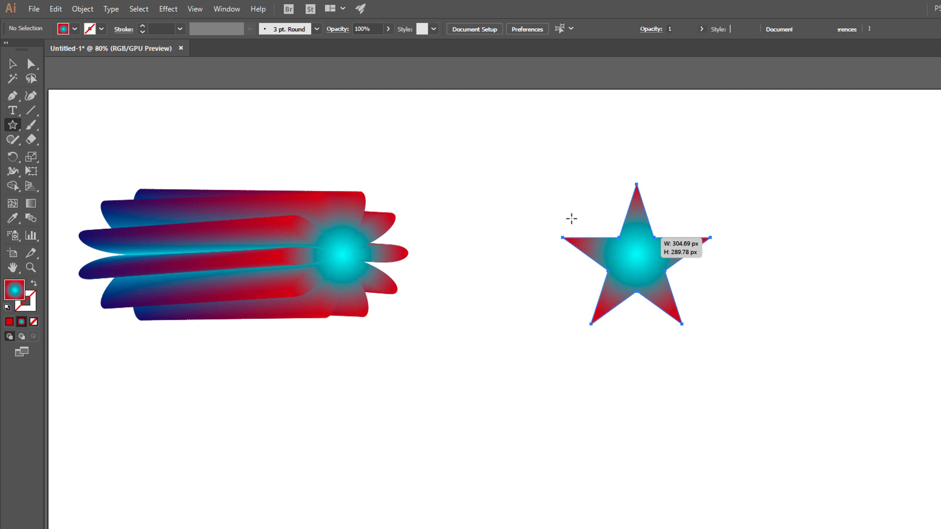
- Round all the star's corners to about 16.28 px with the corner widget
left_click(33, 65)
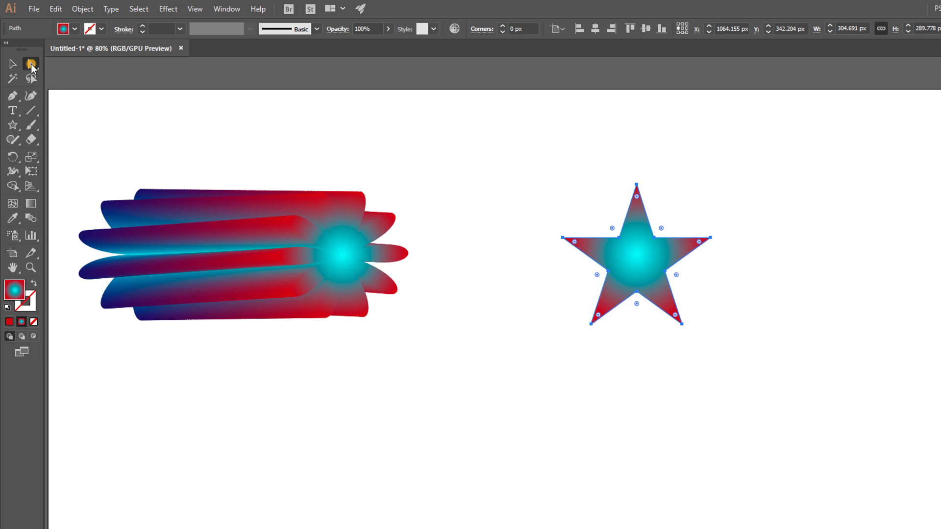
left_click(638, 199, "ctrl")
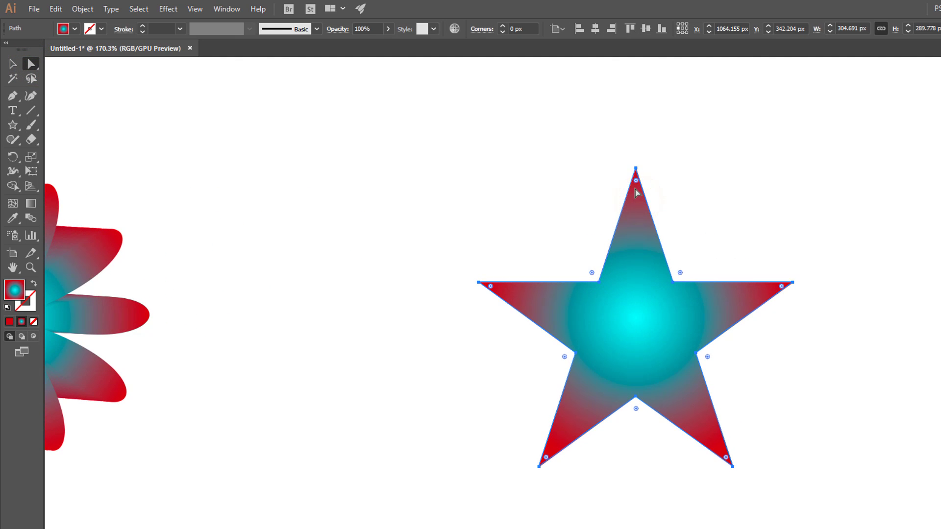
left_click_drag(637, 182, 637, 224)
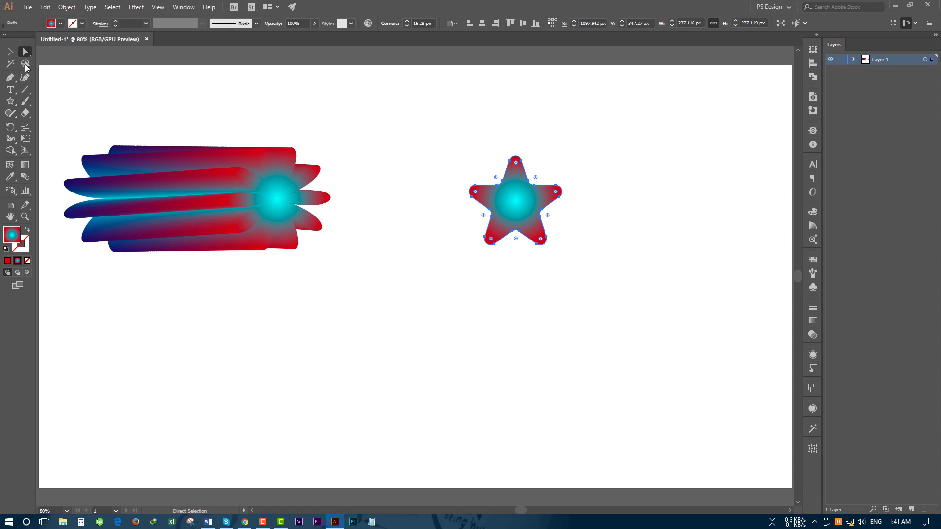
- Replace the blend's spine with the rounded star and centre the wreath on the artboard
left_click(10, 51)
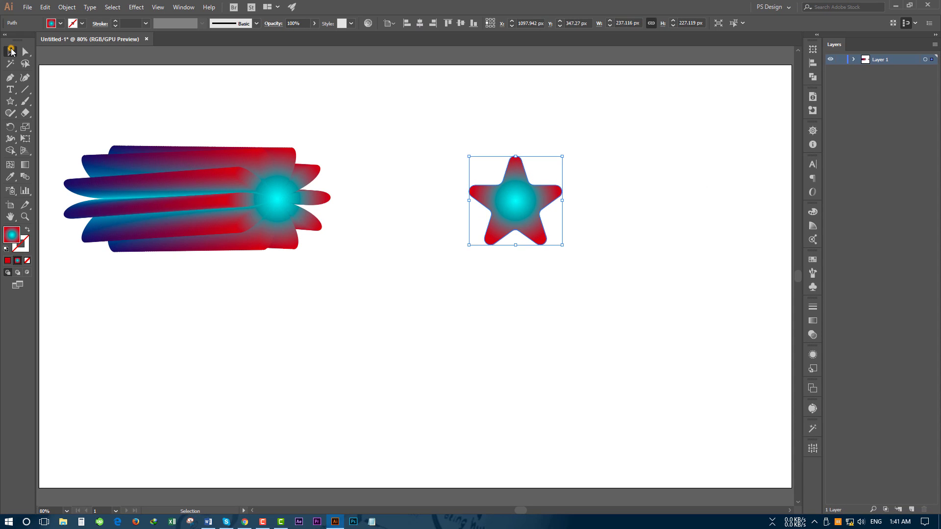
left_click_drag(67, 84, 622, 319)
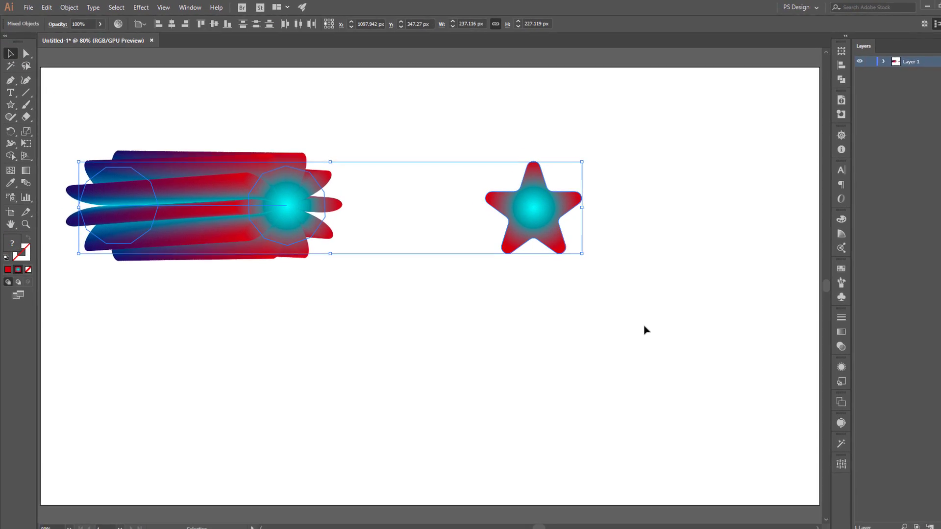
left_click(84, 10)
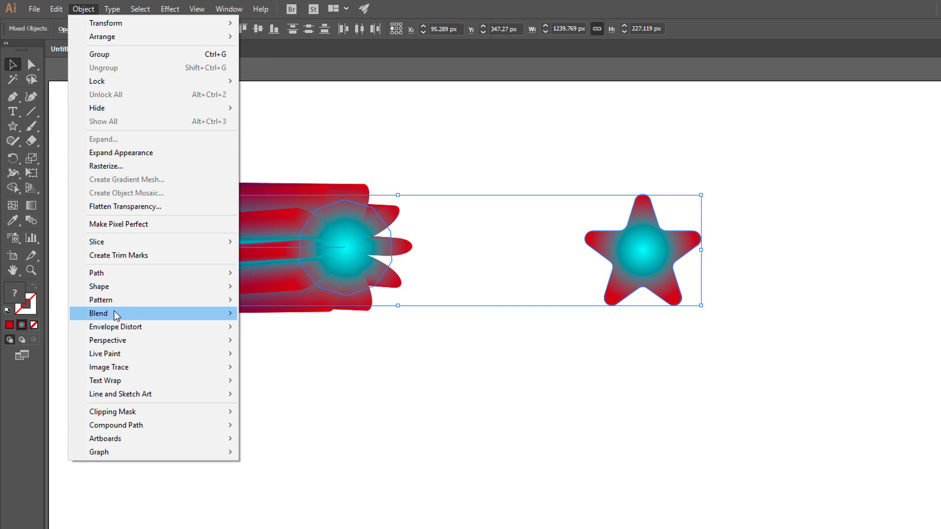
mouse_move(99, 313)
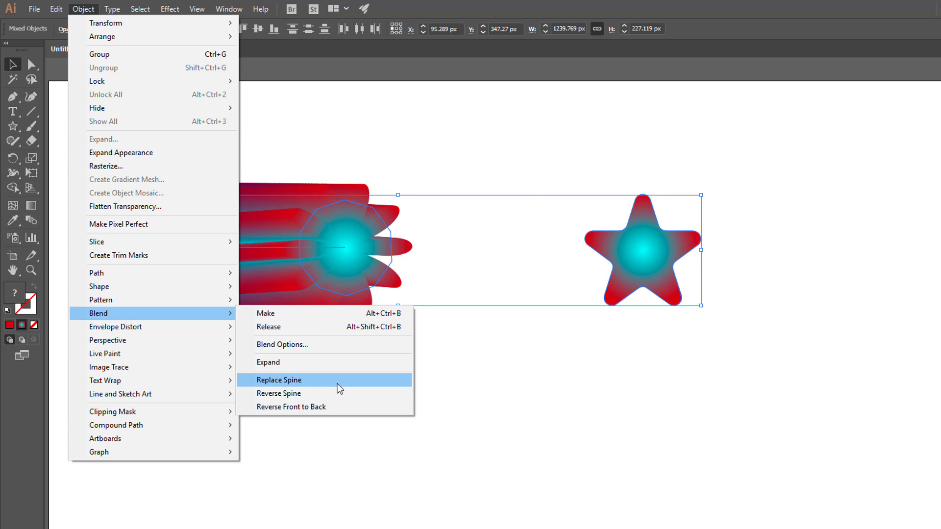
left_click(328, 380)
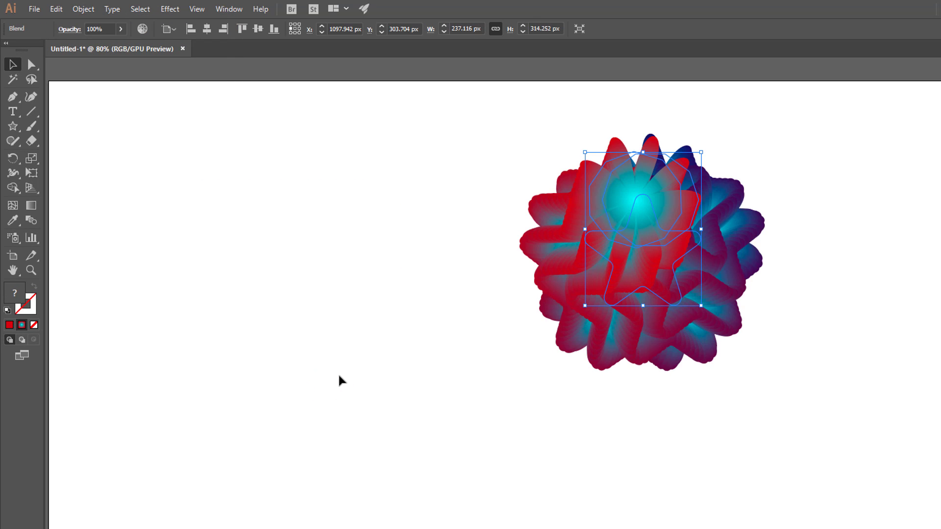
left_click(262, 31)
left_click(210, 30)
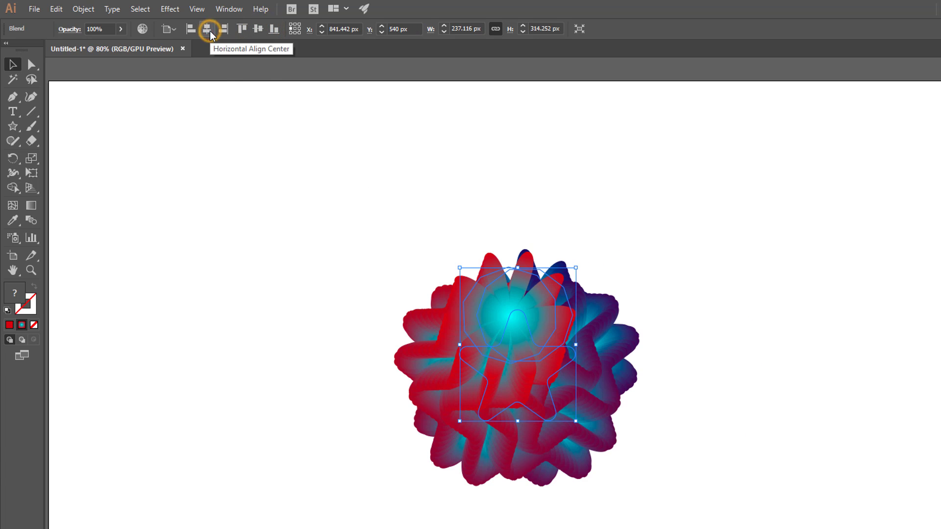
- Draw a flat 348 × 10 px ellipse below the wreath, centred horizontally under it
left_click(325, 212)
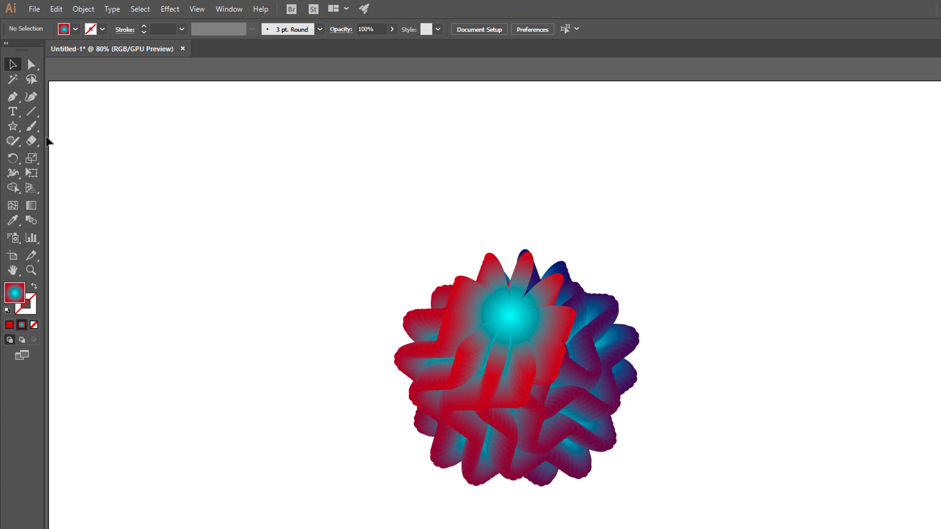
left_click(13, 126)
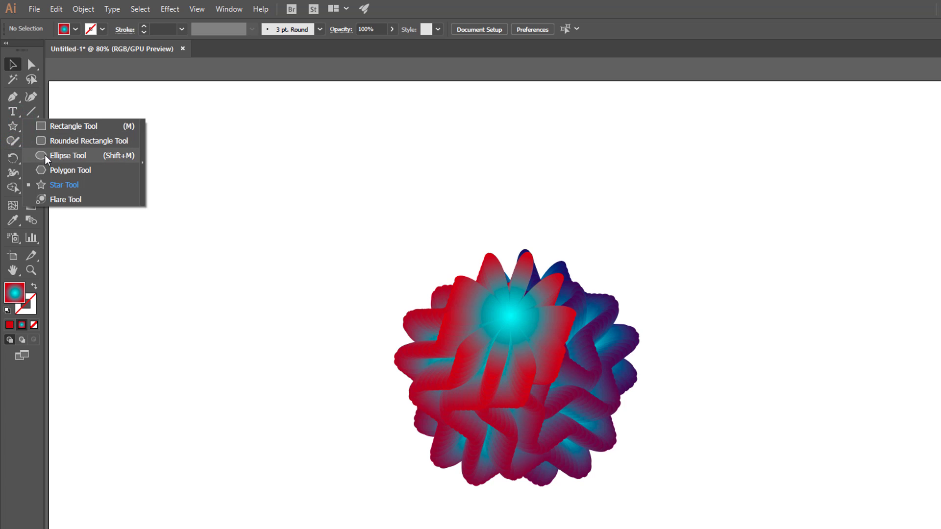
left_click(45, 155)
left_click_drag(447, 496, 617, 500)
left_click(13, 65)
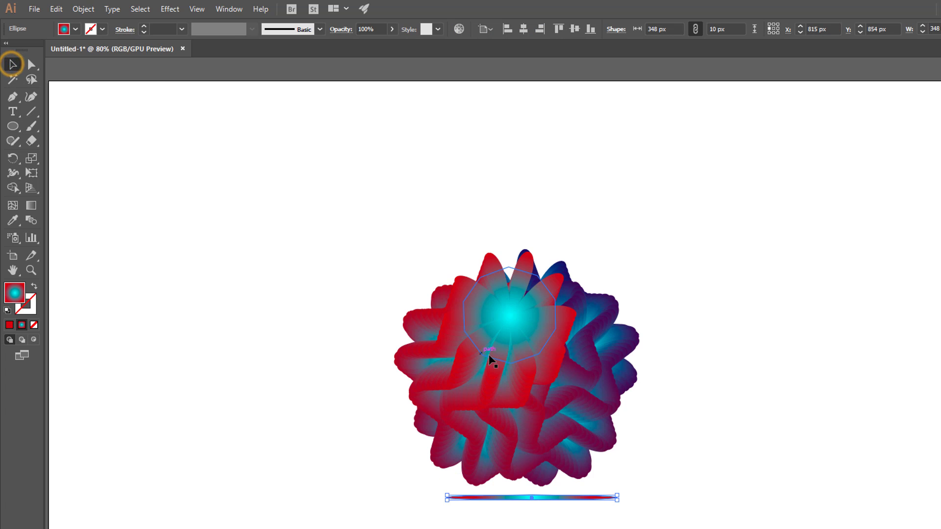
left_click(509, 342, "shift")
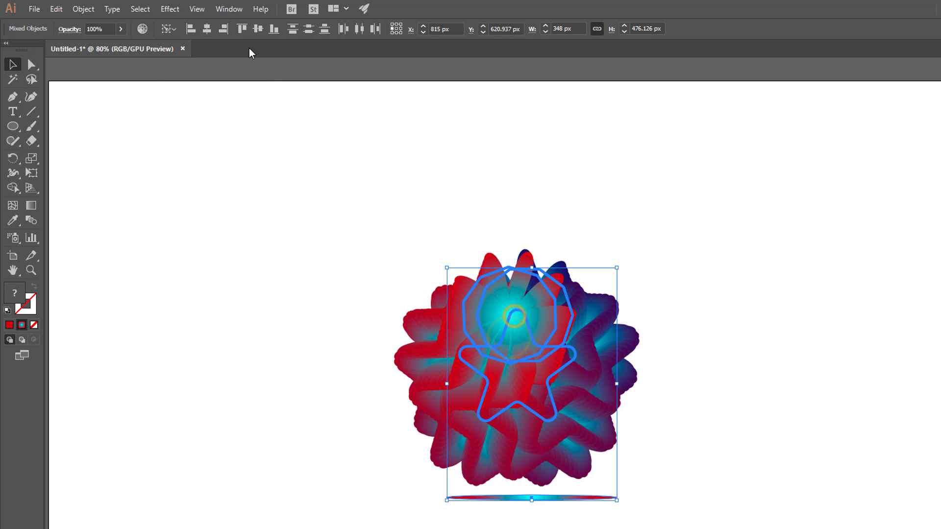
left_click(208, 30)
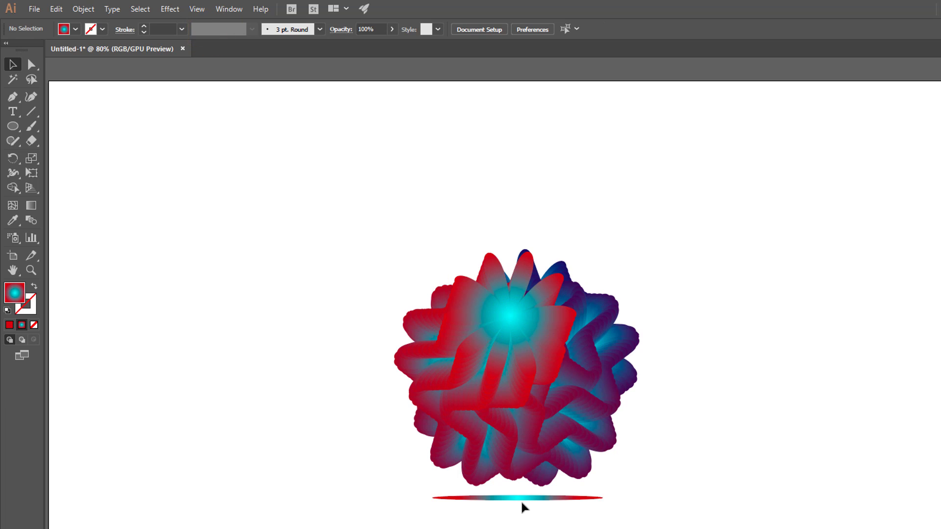
left_click(520, 500)
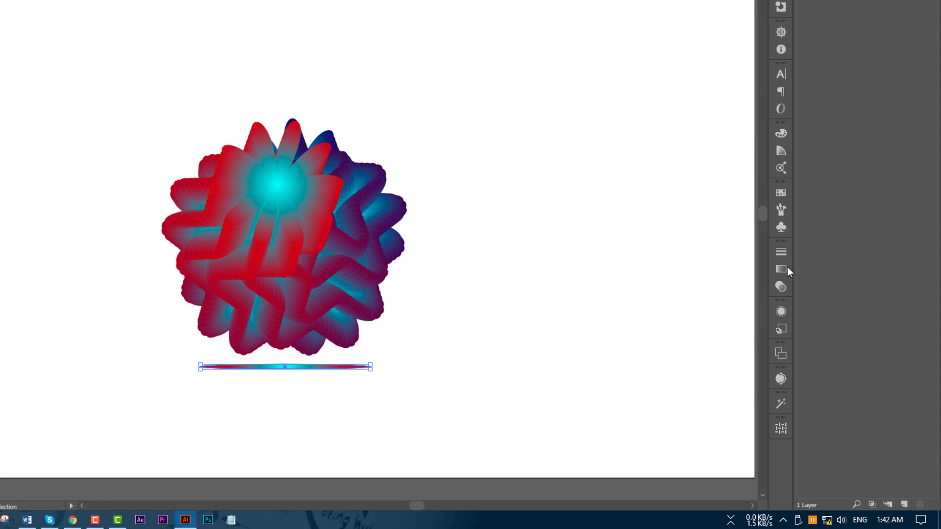
- Make the ellipse's gradient linear and add a middle stop at 50% location
left_click(809, 283)
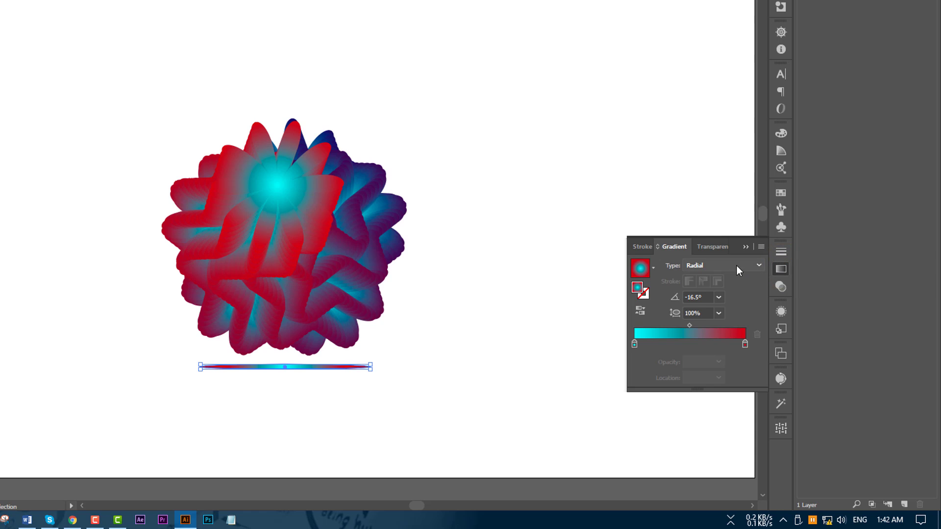
left_click(736, 266)
left_click(723, 277)
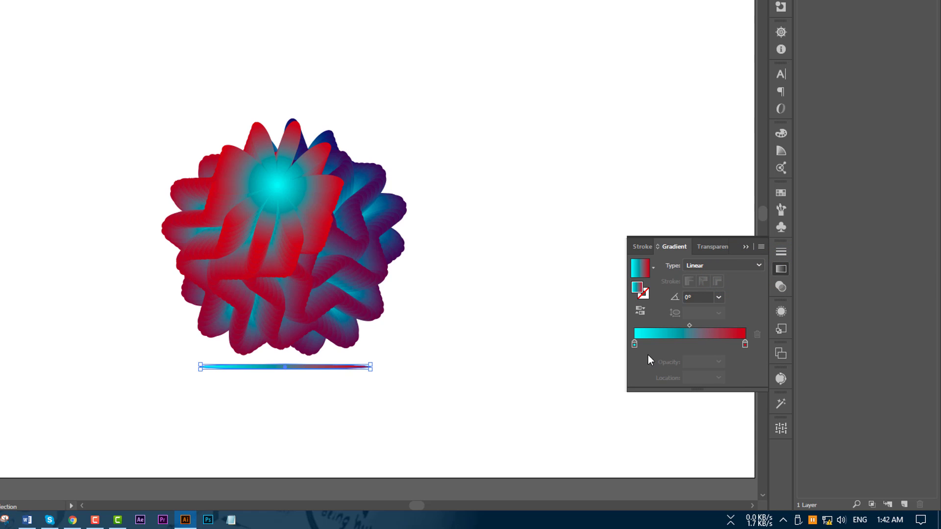
left_click(691, 344)
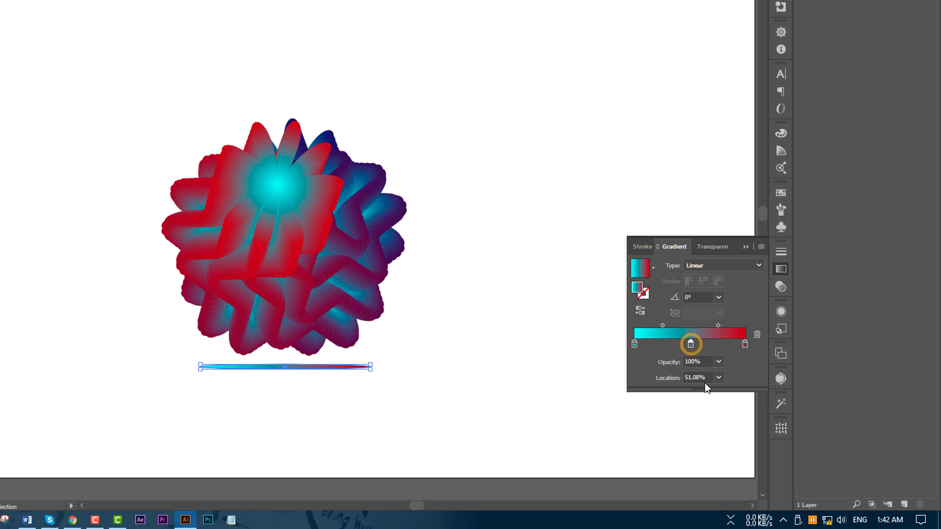
left_click_drag(710, 376, 638, 391)
type("50")
key("Return")
- Colour the middle gradient stop magenta and the right stop cyan
double_click(690, 345)
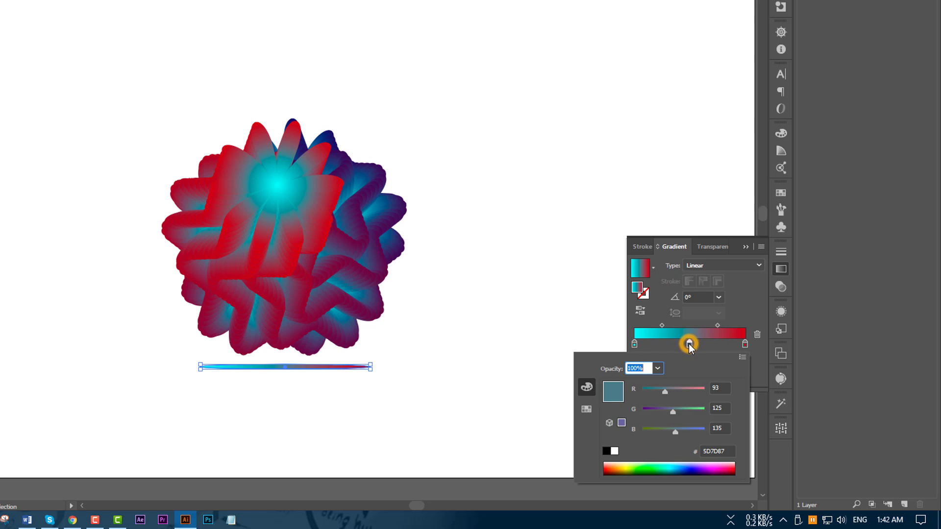
left_click(586, 410)
left_click(699, 391)
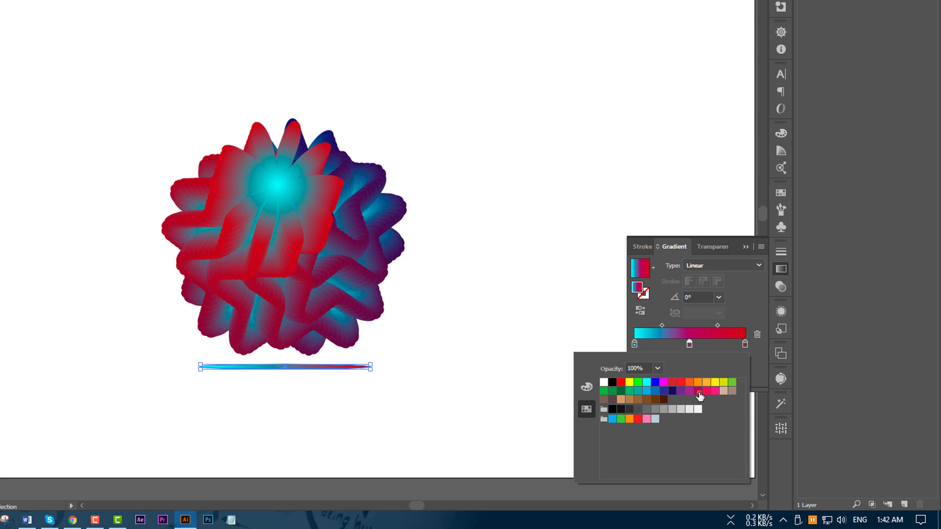
double_click(745, 342)
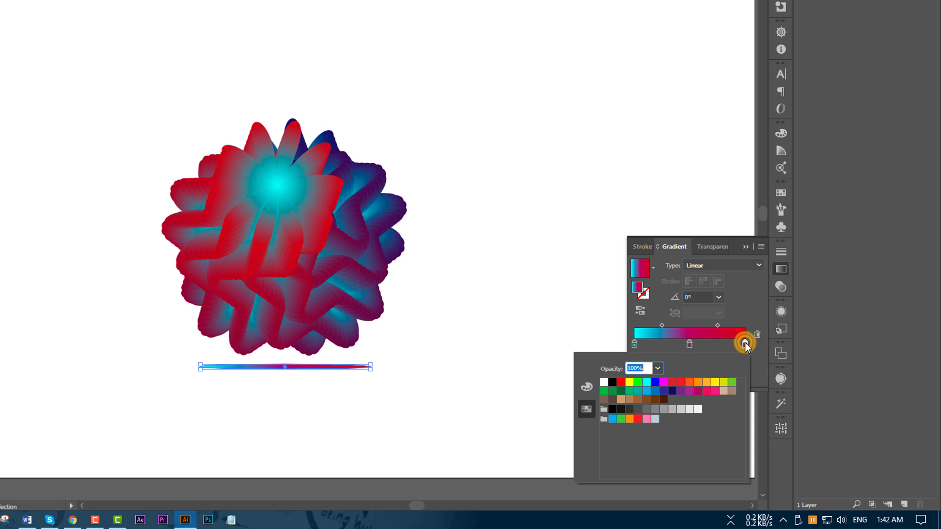
left_click(648, 386)
left_click(476, 352)
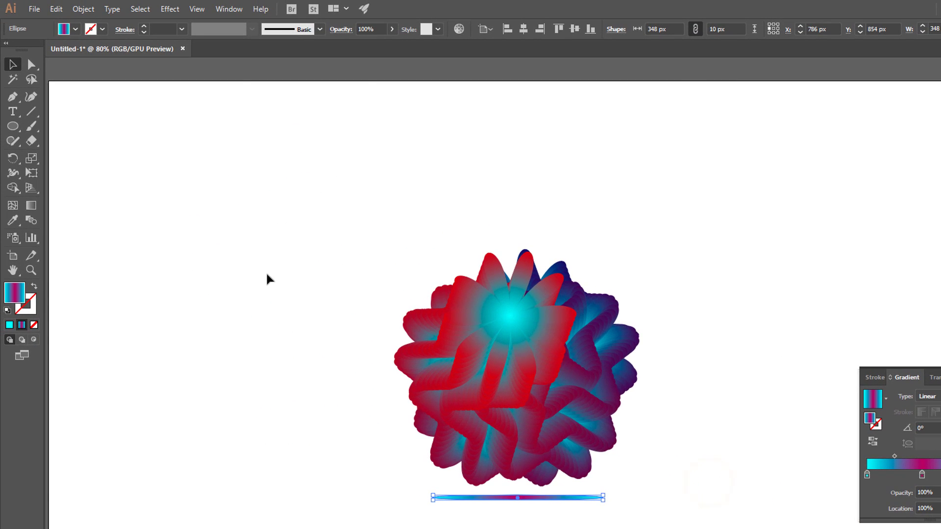
- Apply a Gaussian Blur with a 10-pixel radius to the base ellipse
left_click(168, 10)
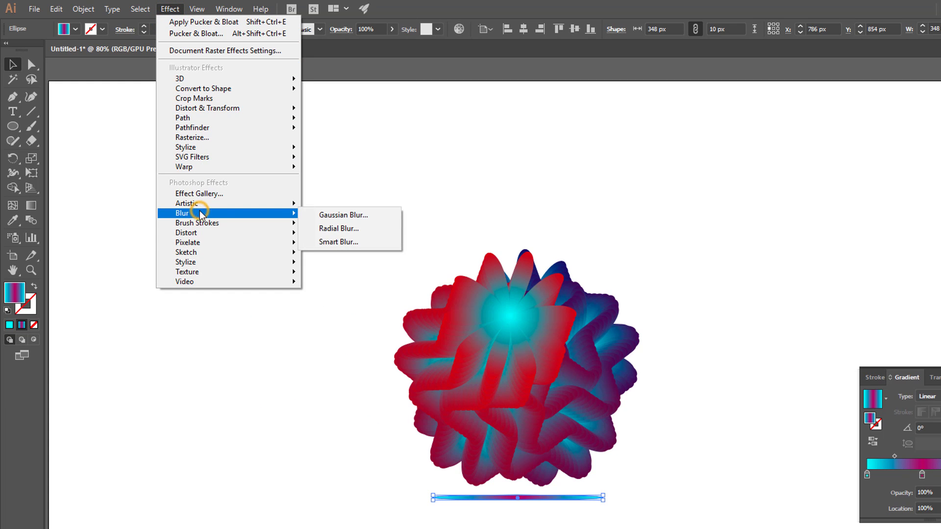
mouse_move(182, 213)
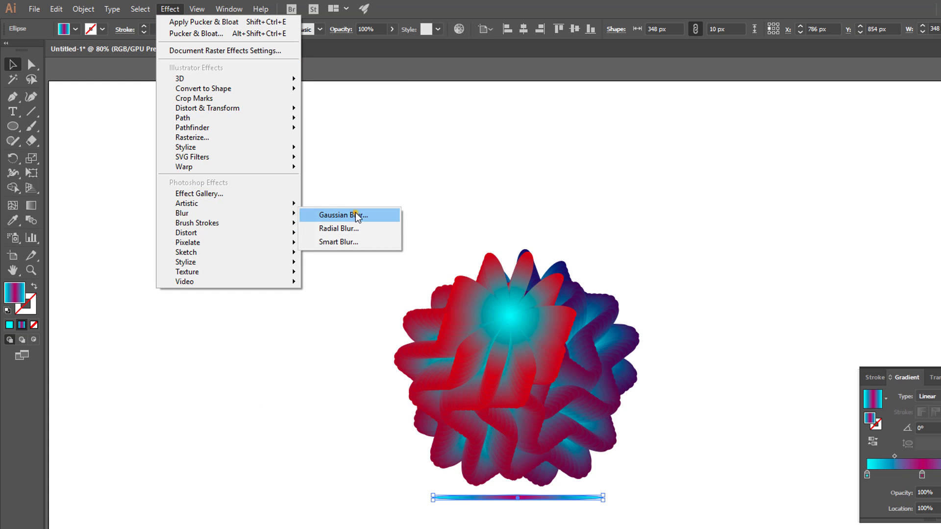
left_click(340, 216)
left_click(512, 339)
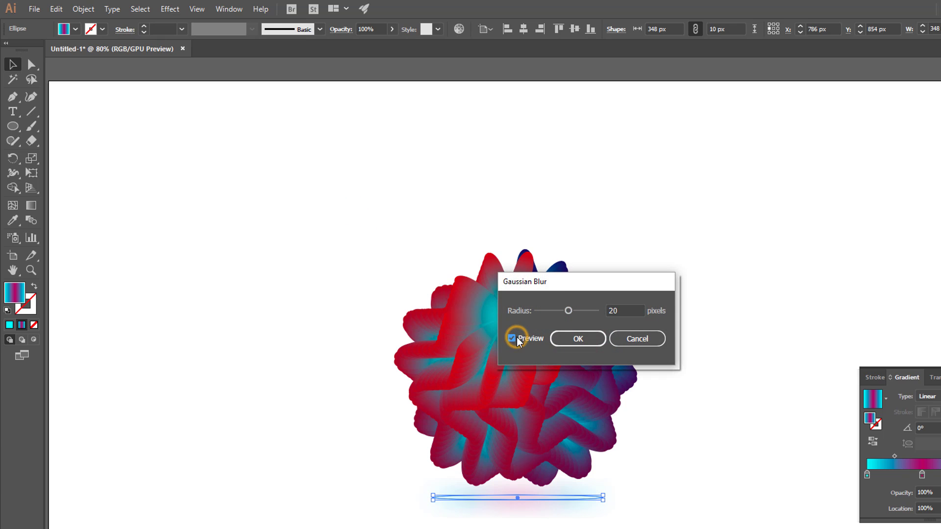
left_click_drag(593, 283, 755, 281)
double_click(788, 308)
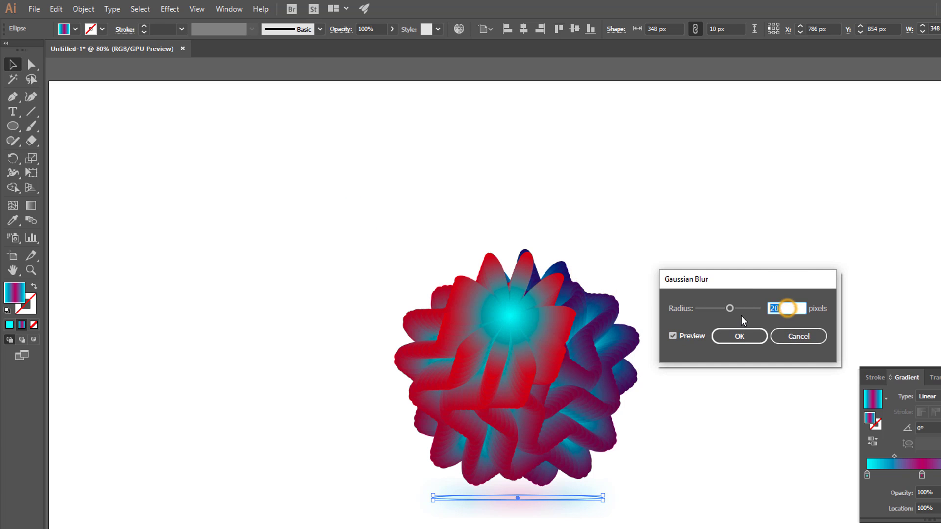
type("10")
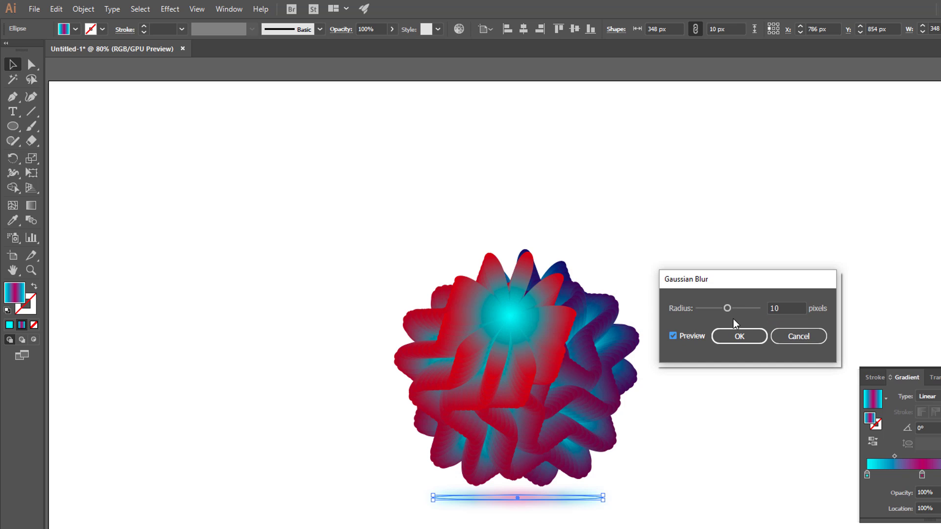
left_click(743, 337)
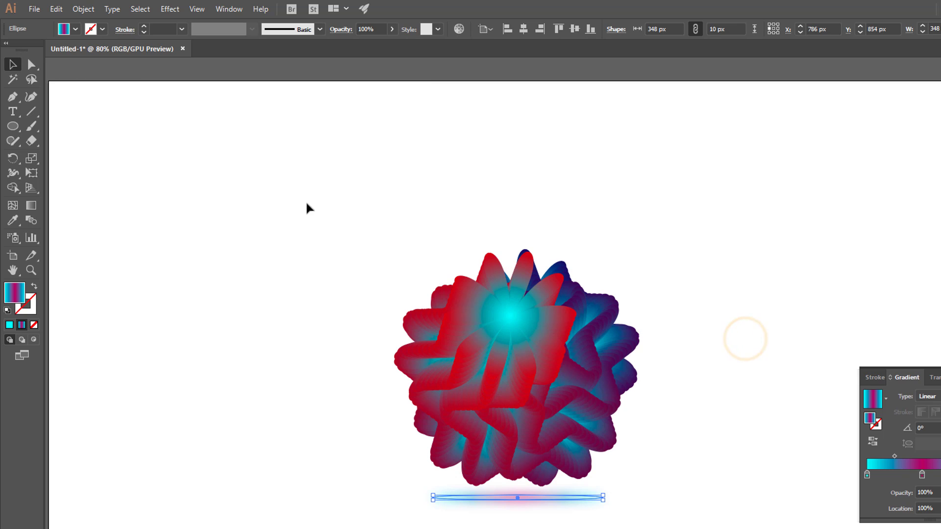
- Duplicate the blurred ellipse with Copy and Paste in Front, then deselect
left_click(57, 9)
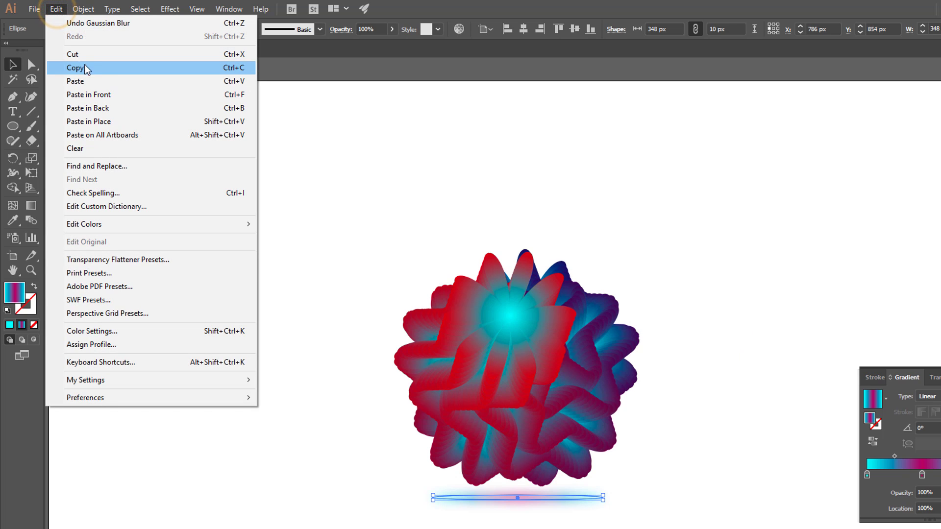
left_click(105, 68)
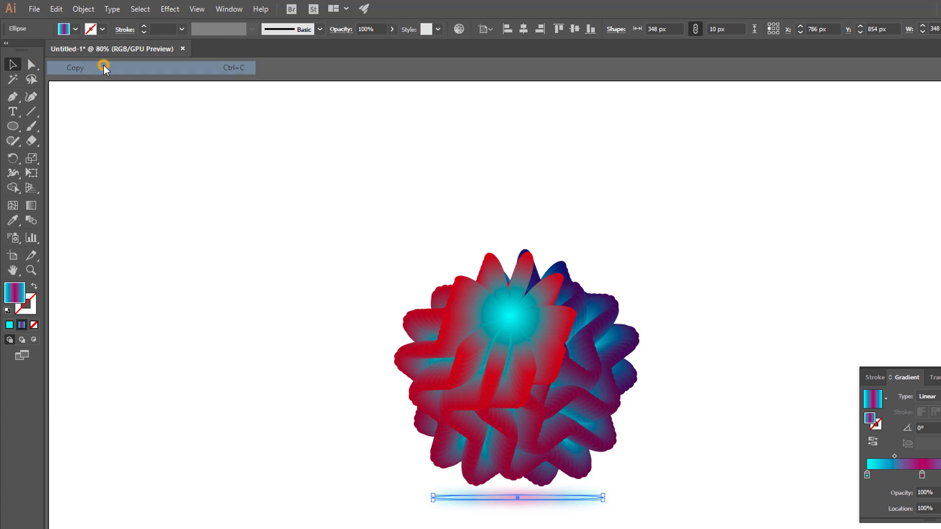
left_click(56, 9)
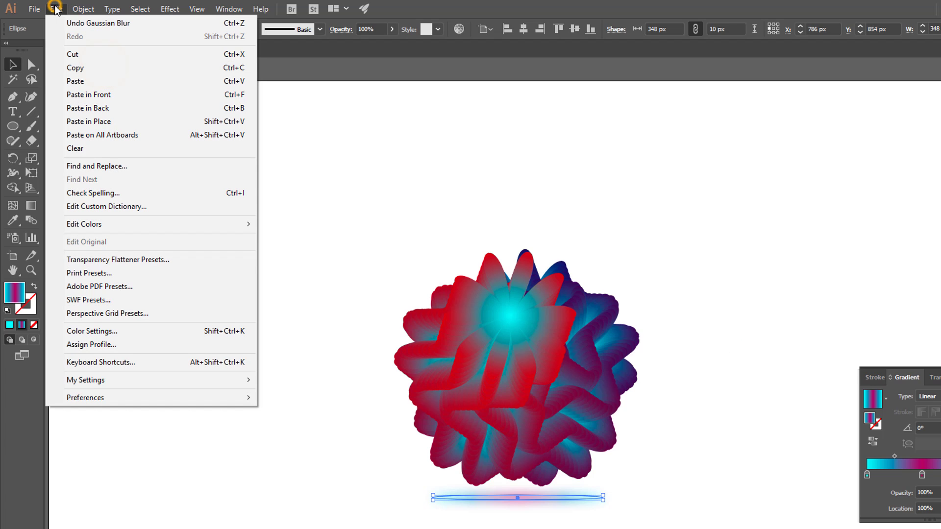
left_click(121, 95)
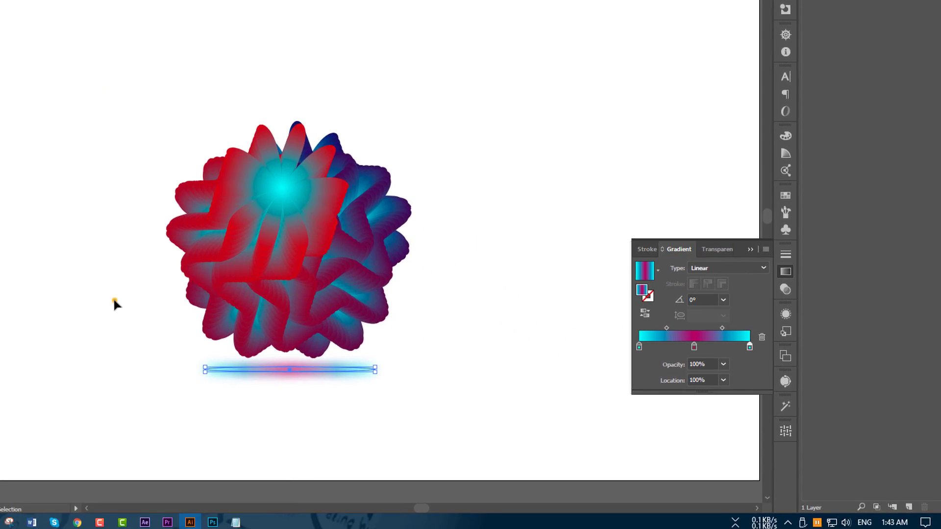
left_click(109, 297)
left_click(784, 271)
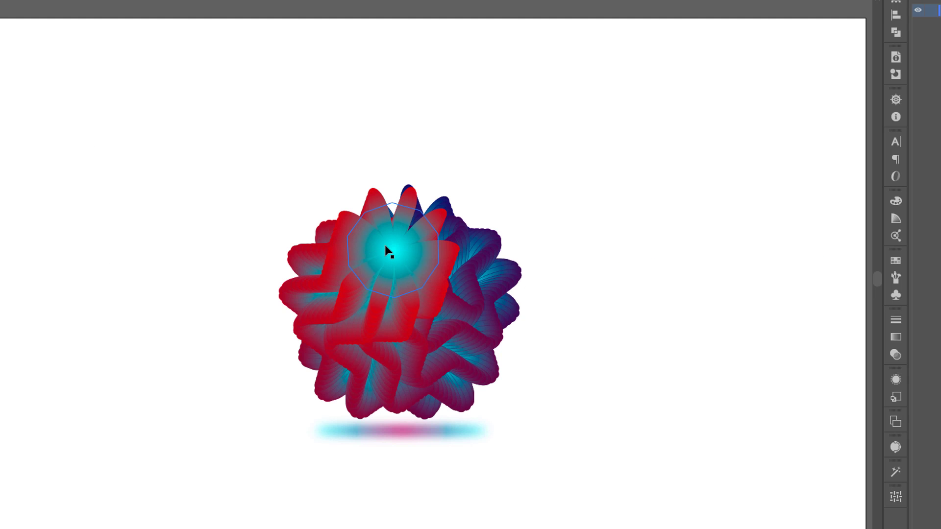
- Isolate the flower's centre group and select its central polygon
left_click(386, 248)
right_click(386, 248)
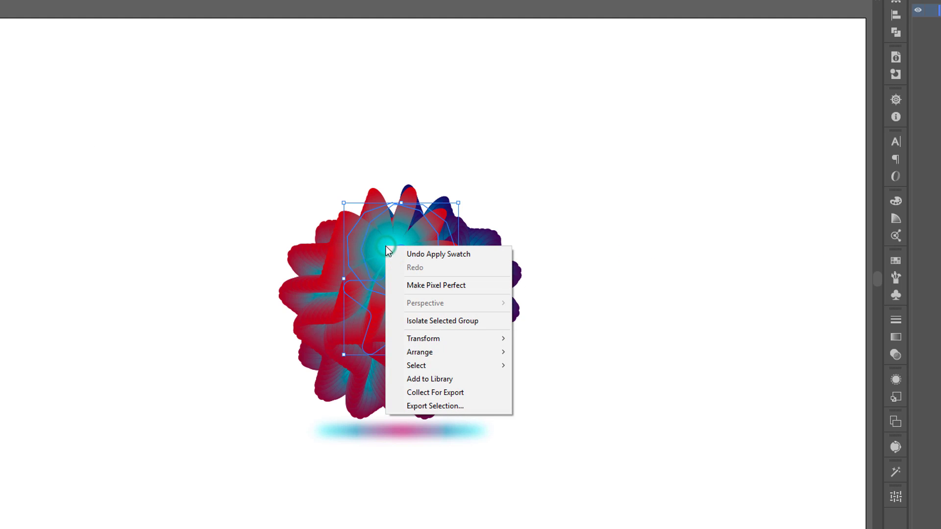
left_click(452, 320)
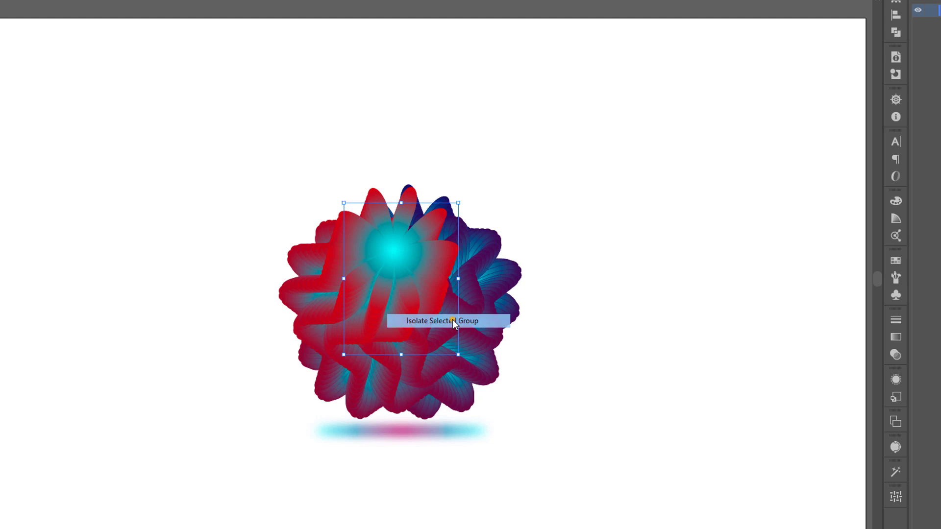
left_click(358, 237)
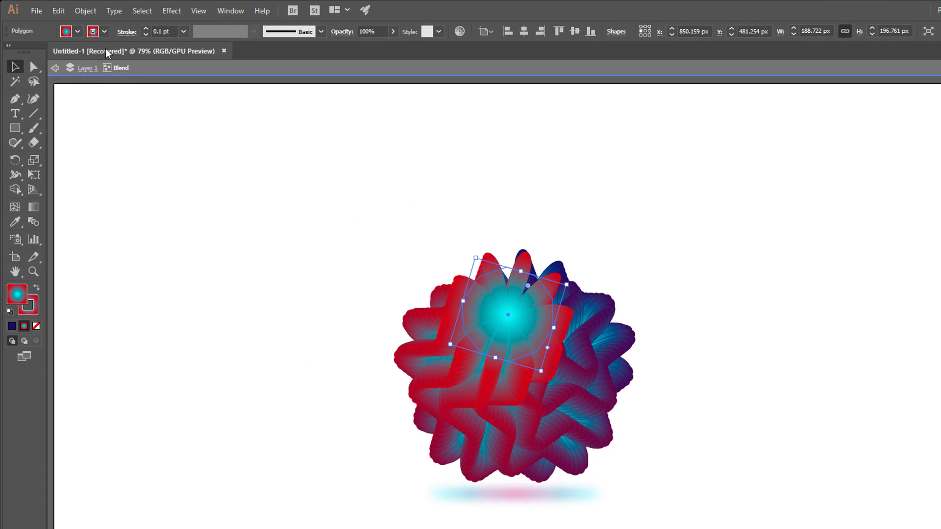
- Give the centre polygon a White stroke and turn on Dashed Line
left_click(104, 31)
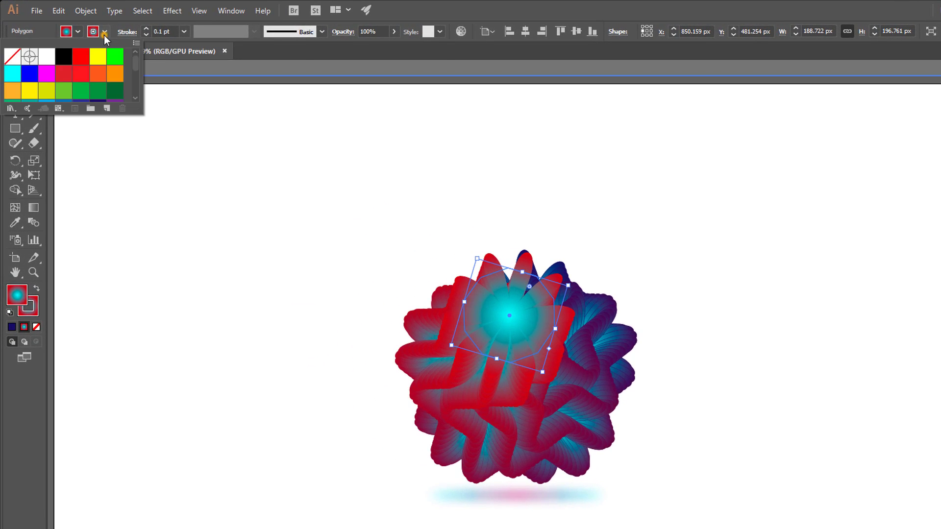
left_click(46, 58)
left_click(45, 32)
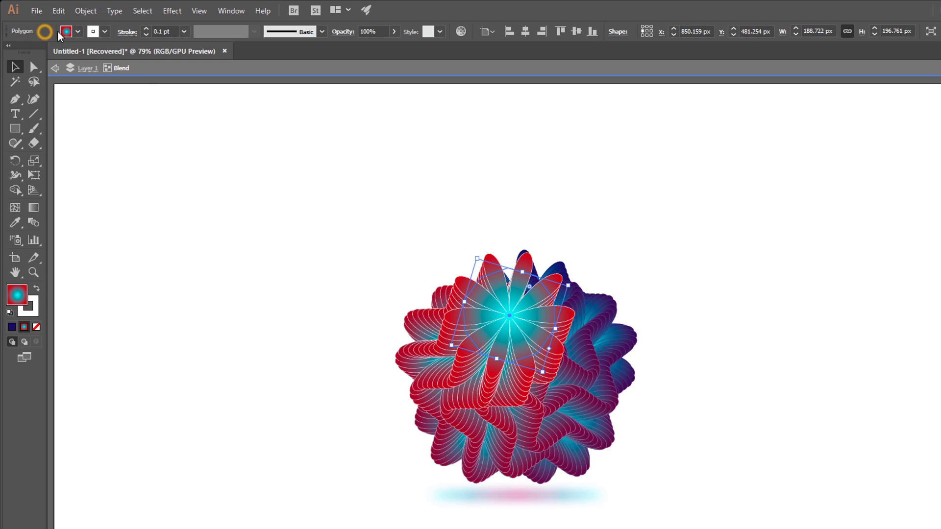
left_click(127, 33)
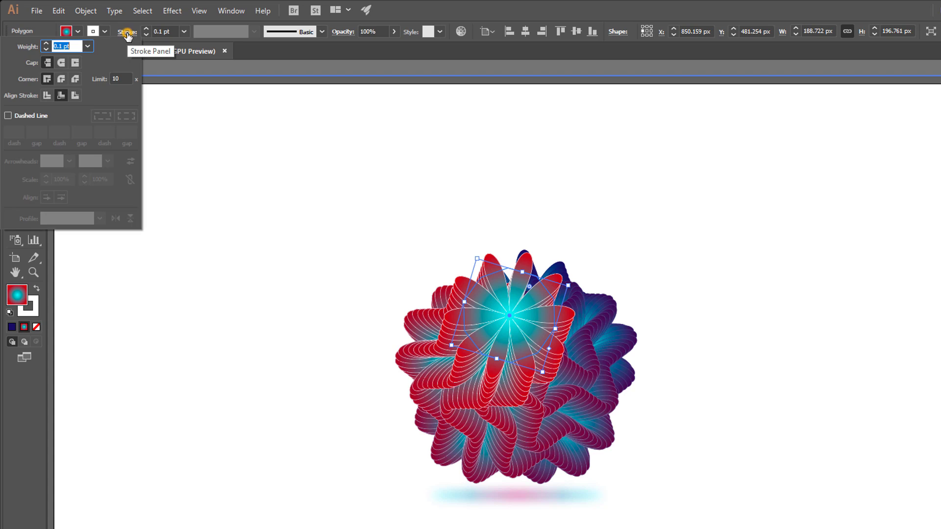
left_click(27, 116)
type("1")
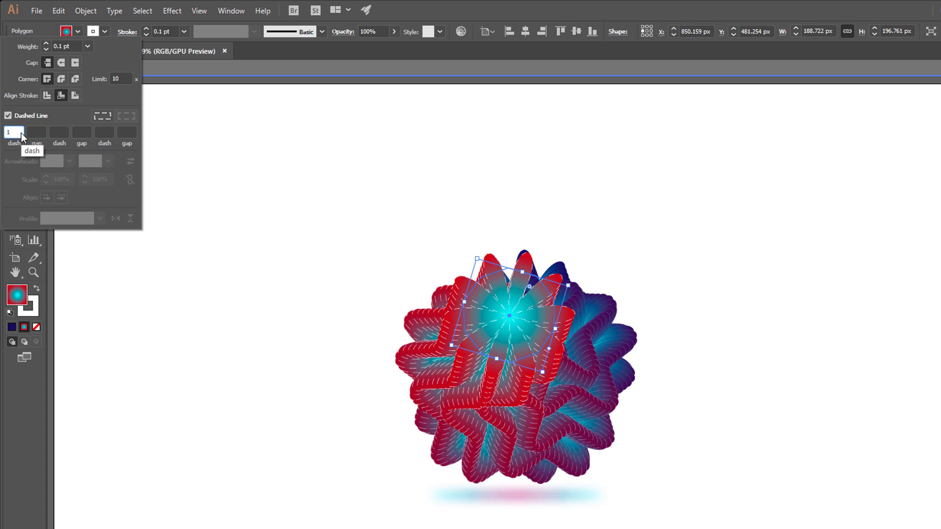
- Set the dashed outline's gap to 3 and its stroke weight to 1 pt, then deselect
key("Tab")
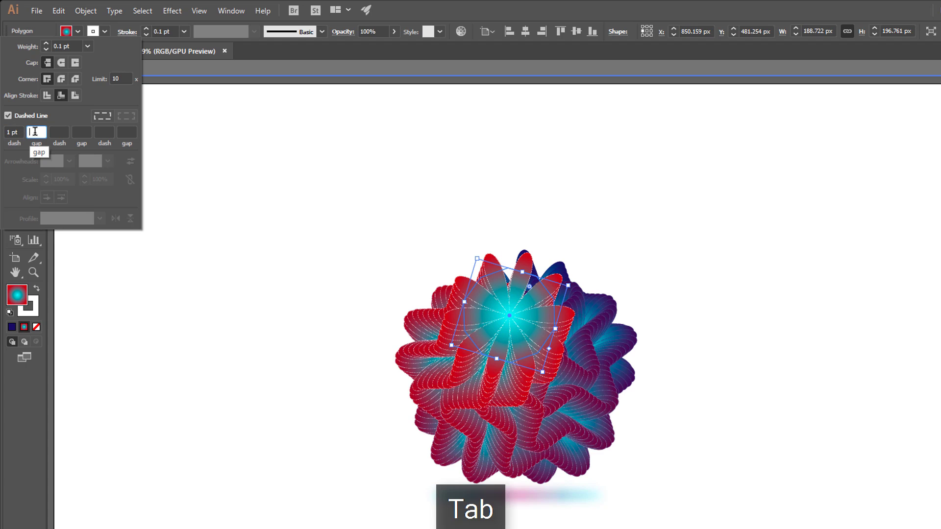
type("3")
key("Return")
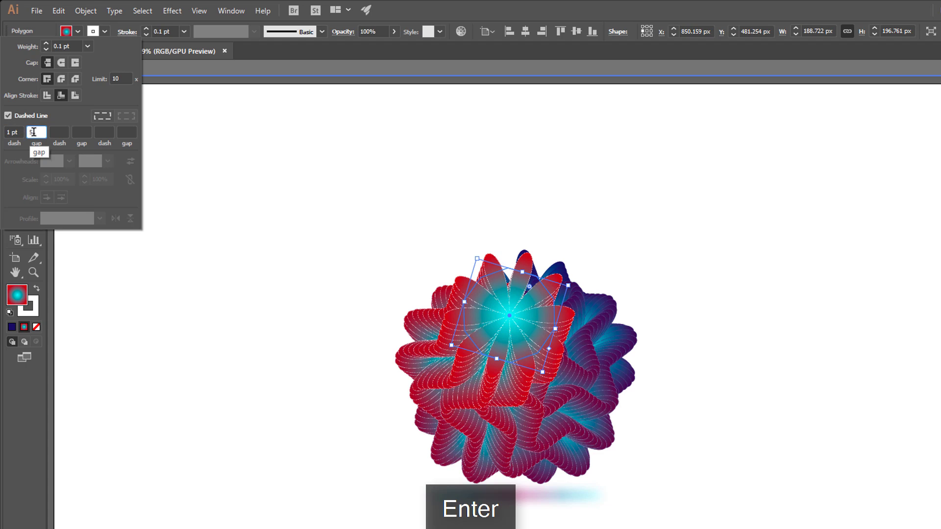
left_click(107, 72)
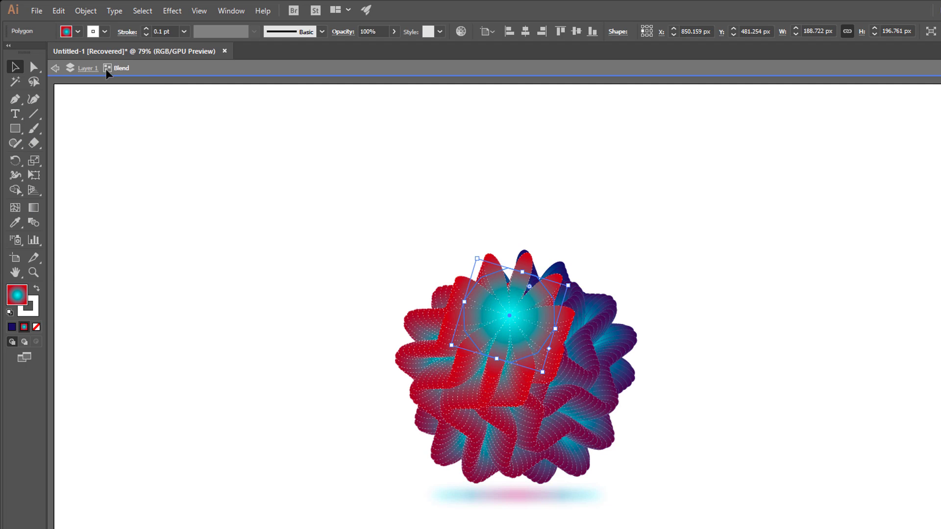
left_click(184, 33)
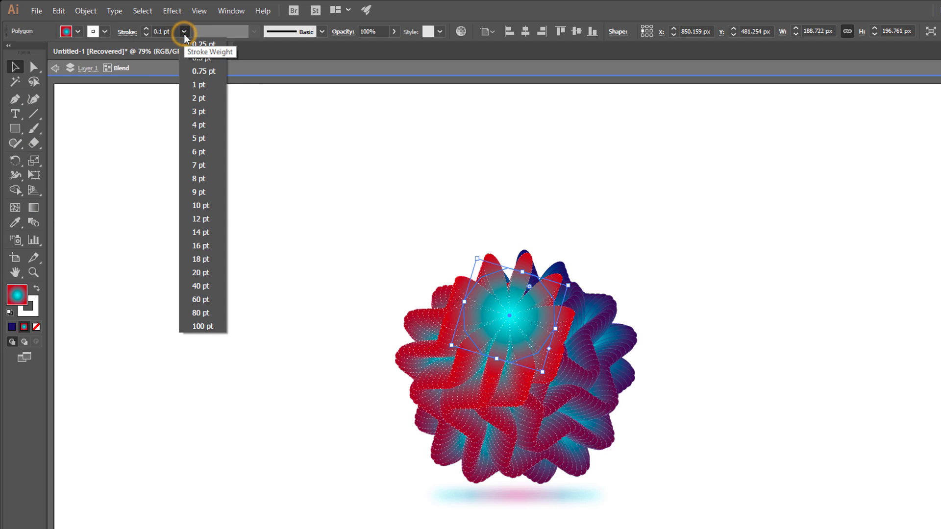
left_click(201, 85)
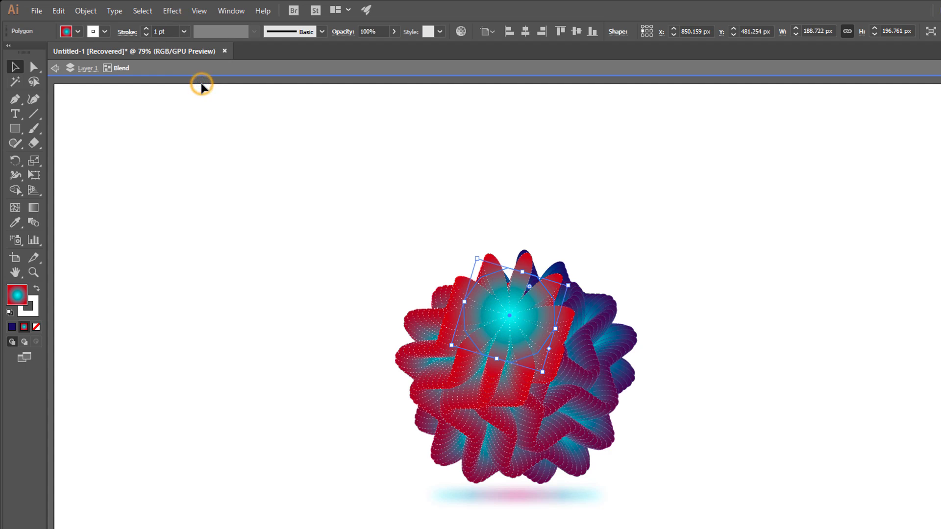
left_click(278, 209)
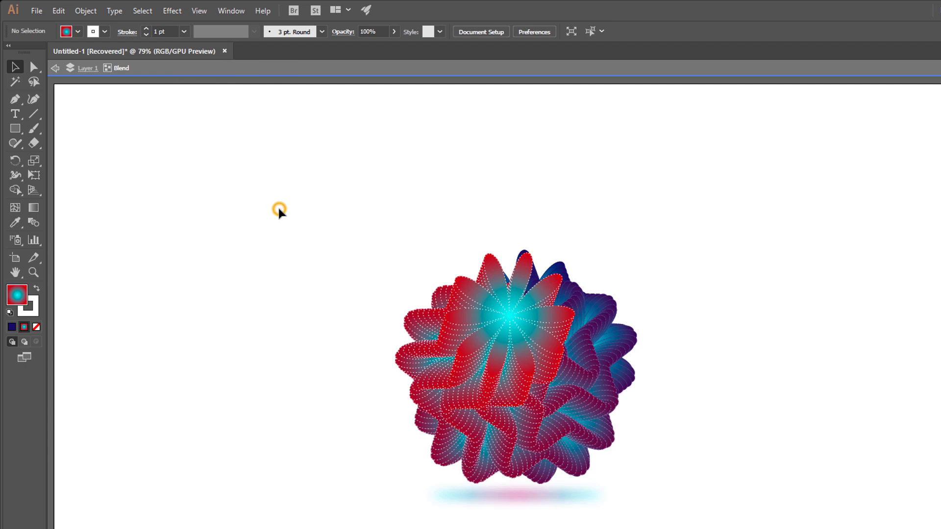
- Select the other polygon in the blend and give it a white dashed stroke
left_click(571, 315)
left_click(662, 251)
left_click(562, 293)
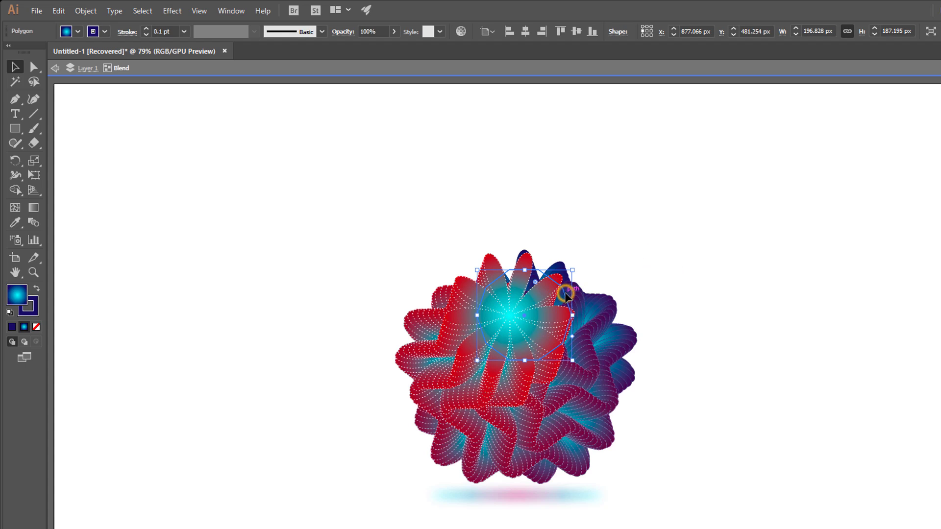
left_click(104, 31)
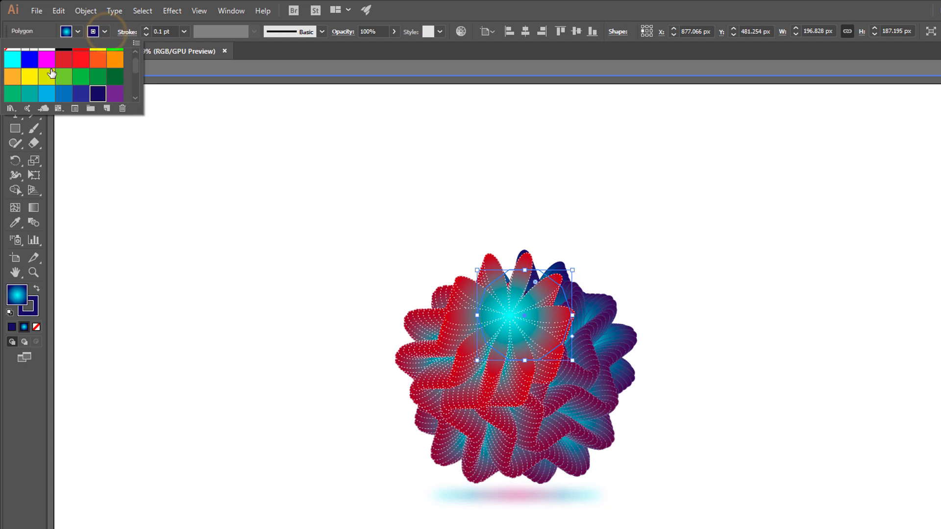
left_click(47, 56)
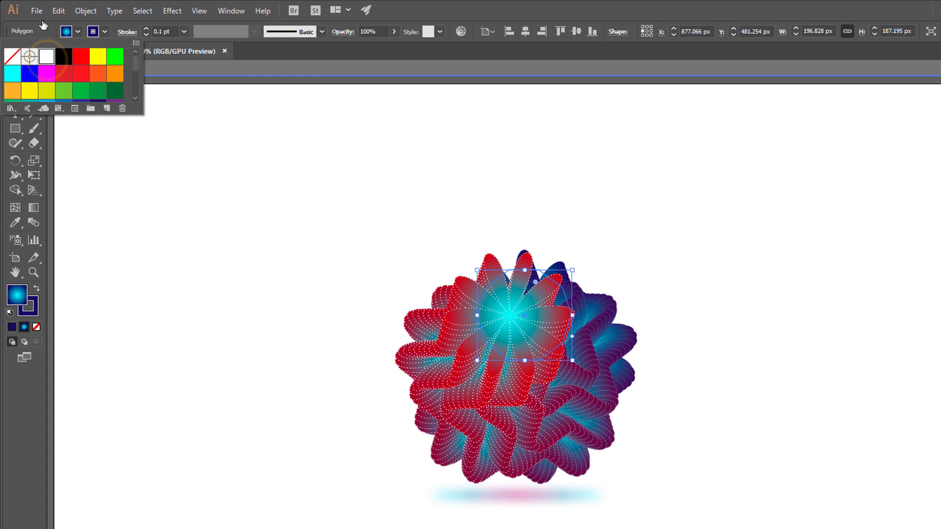
left_click(126, 31)
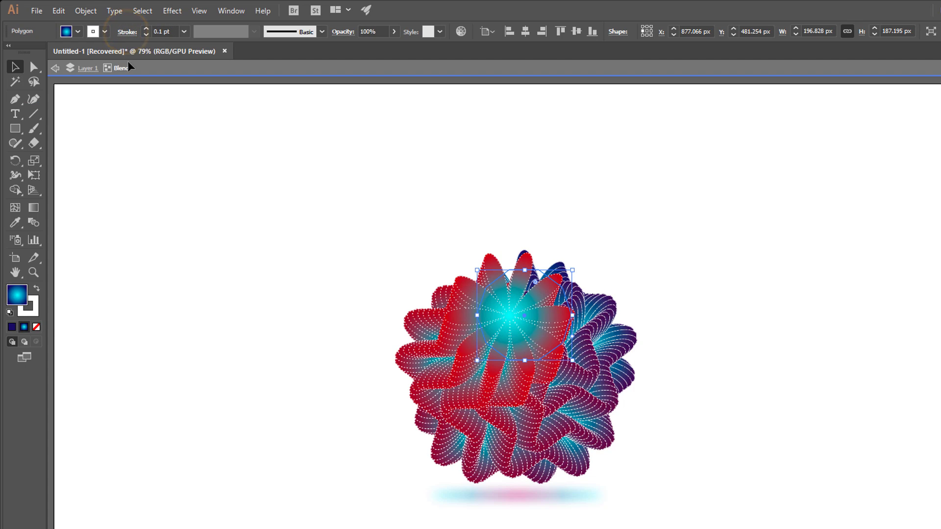
left_click(129, 32)
left_click(15, 119)
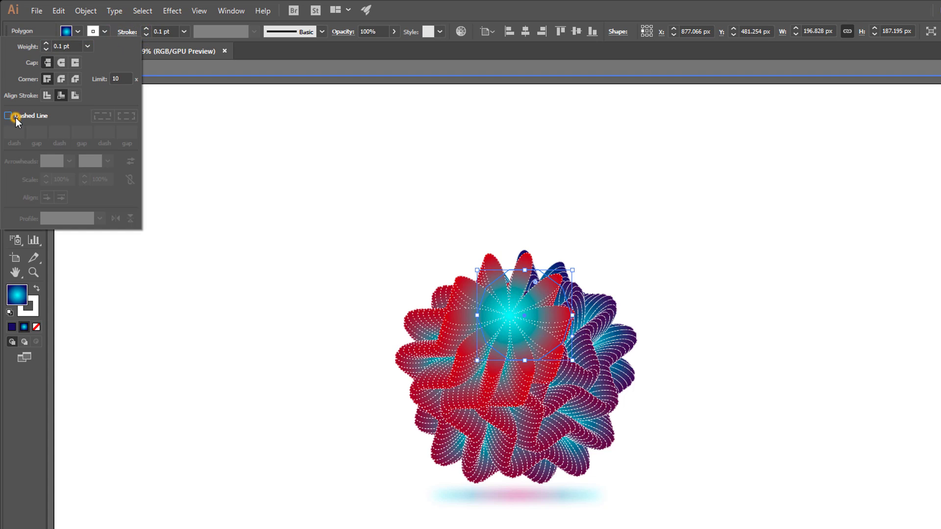
key("Return")
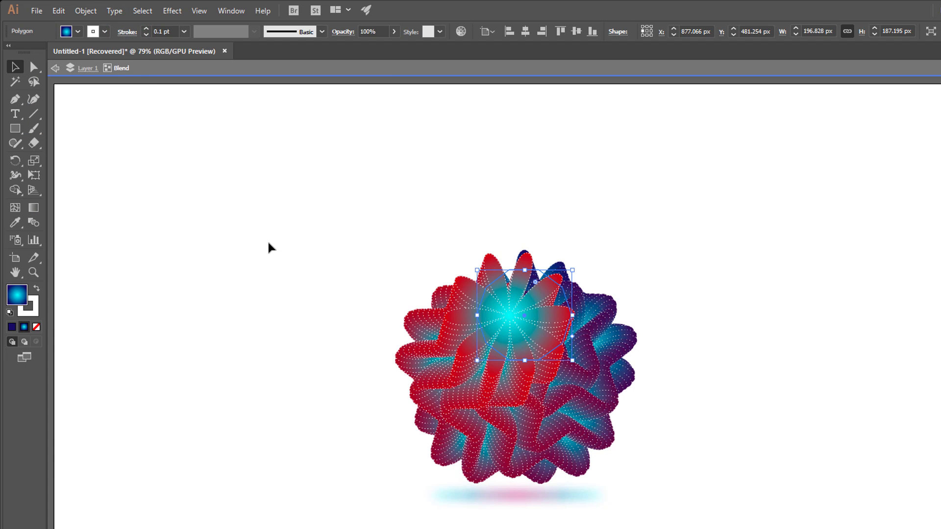
- Deselect and exit Isolation Mode from the canvas context menu, then pick Direct Selection
left_click(301, 219)
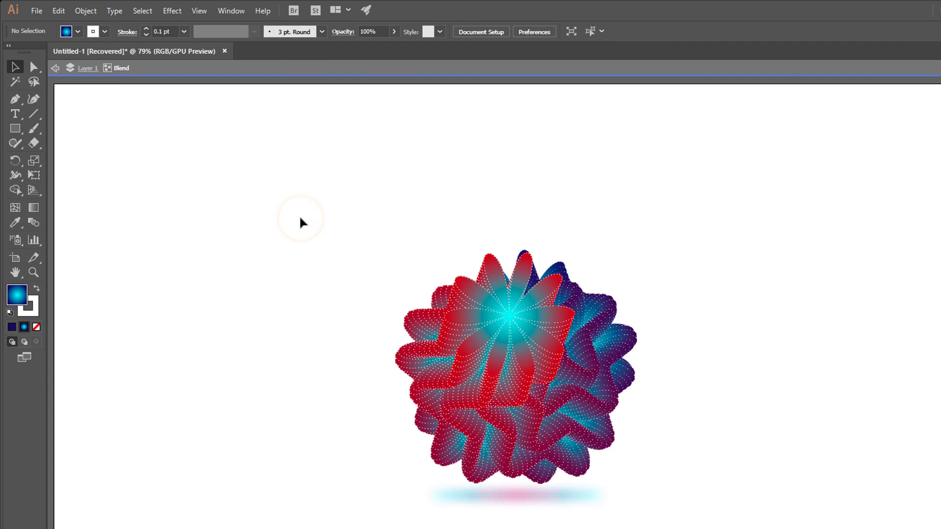
right_click(301, 218)
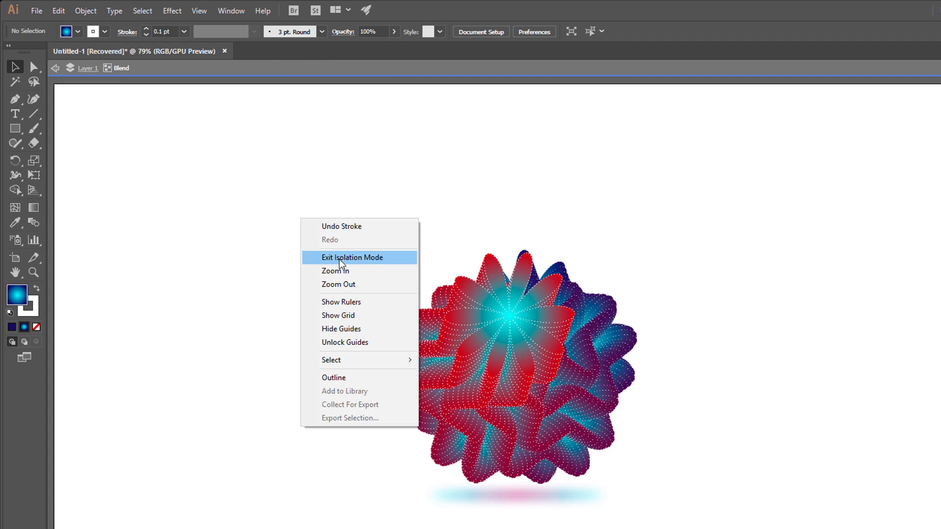
left_click(355, 258)
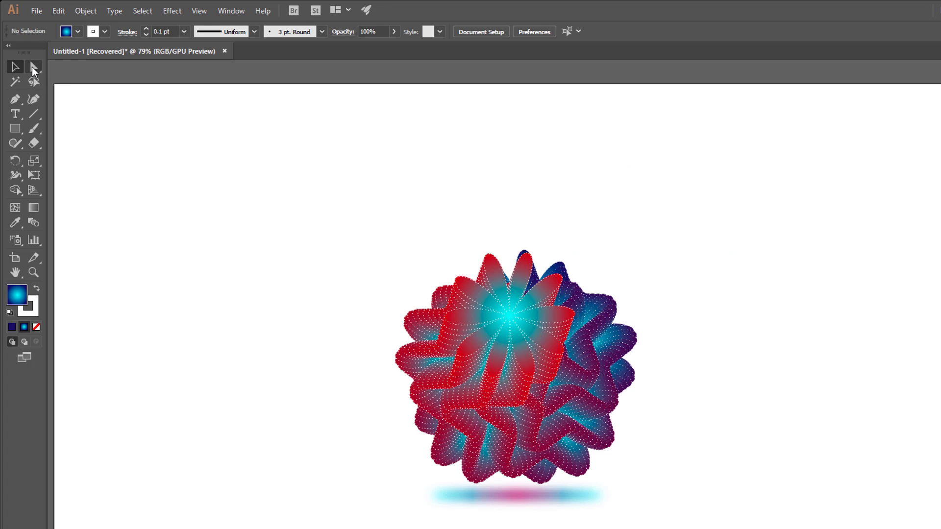
left_click(33, 68)
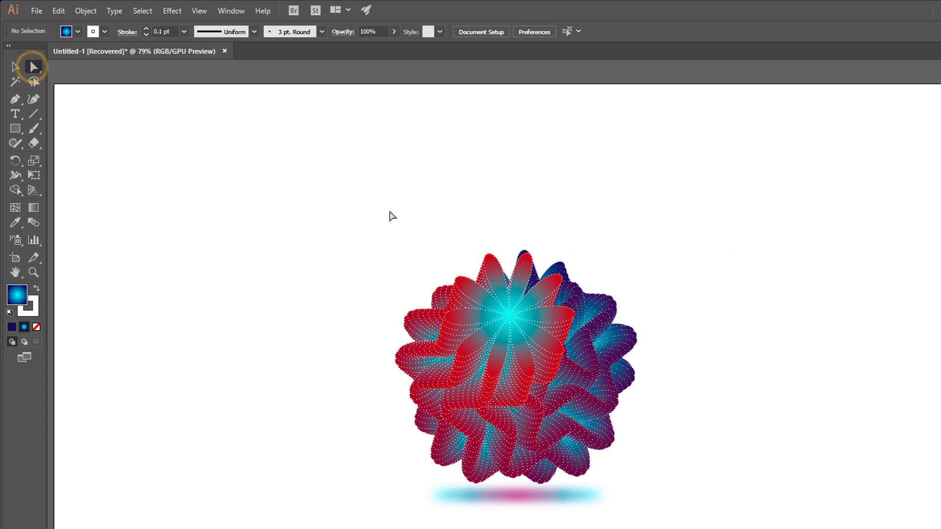
- Copy the central cyan-to-red polygon and paste it in front of the original
left_click(521, 282)
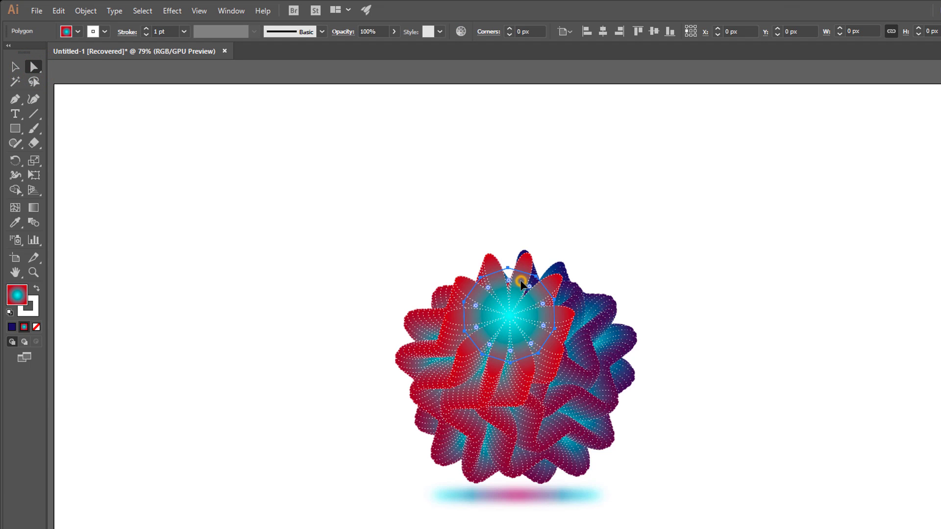
left_click(15, 67)
left_click(58, 11)
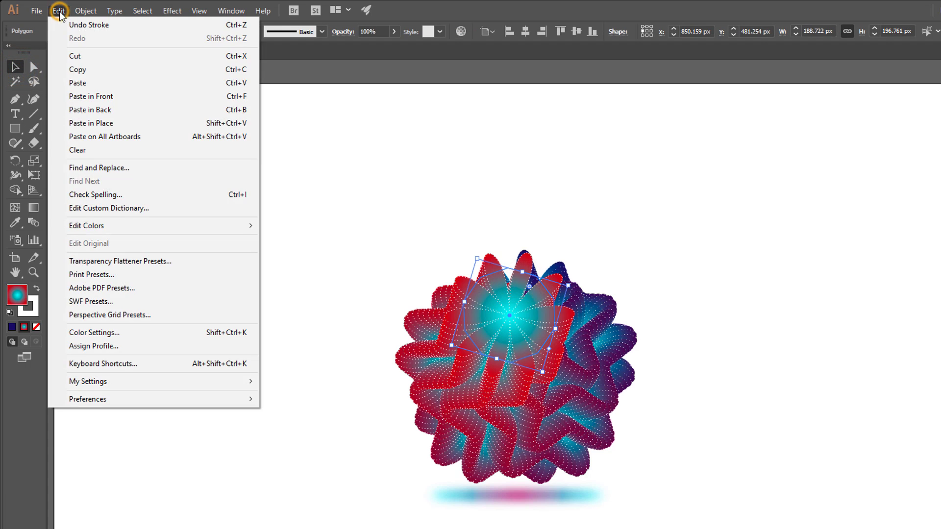
left_click(104, 72)
left_click(286, 262)
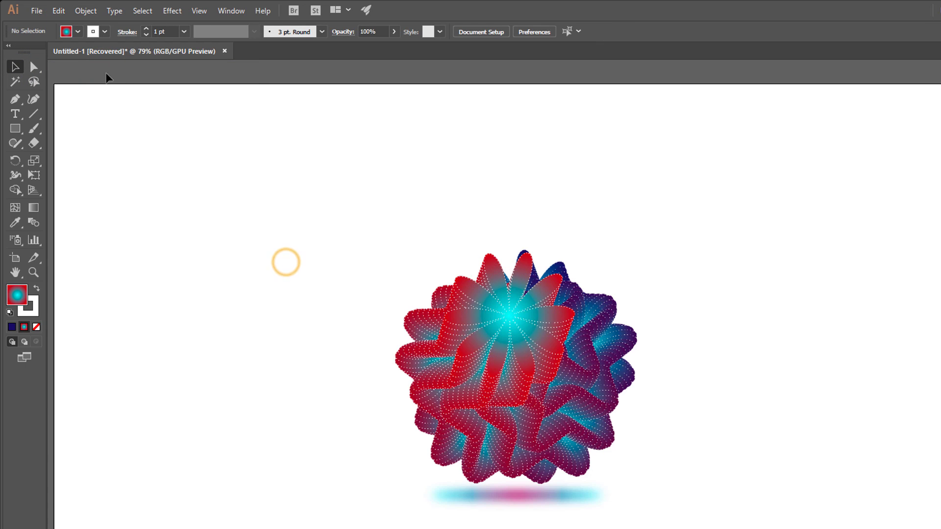
left_click(60, 11)
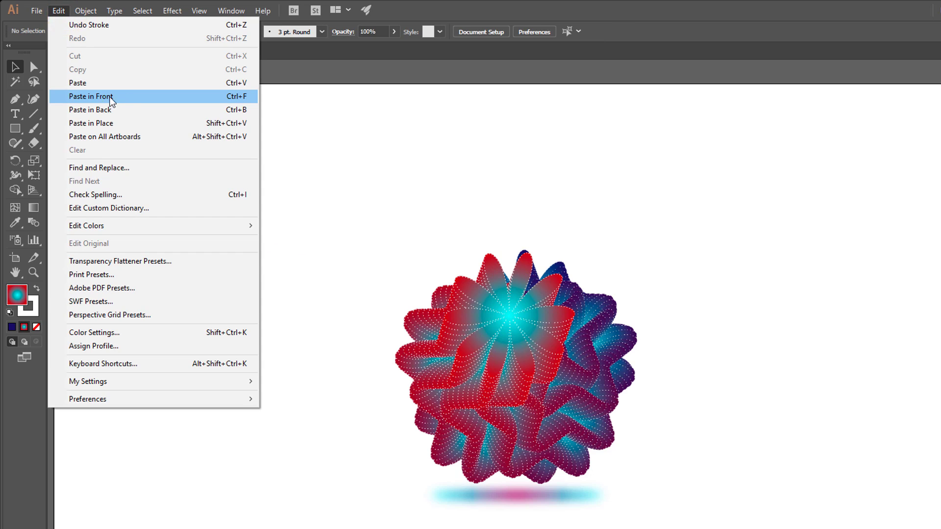
left_click(125, 97)
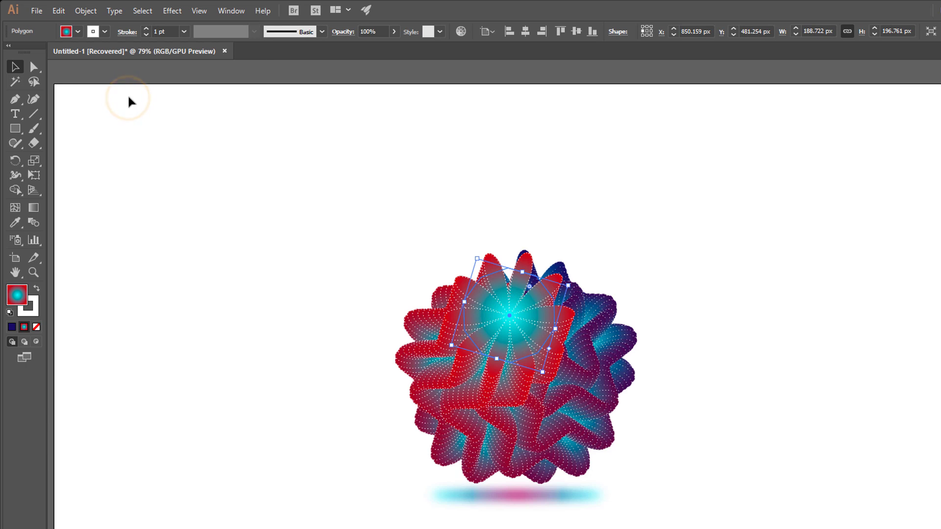
left_click(60, 11)
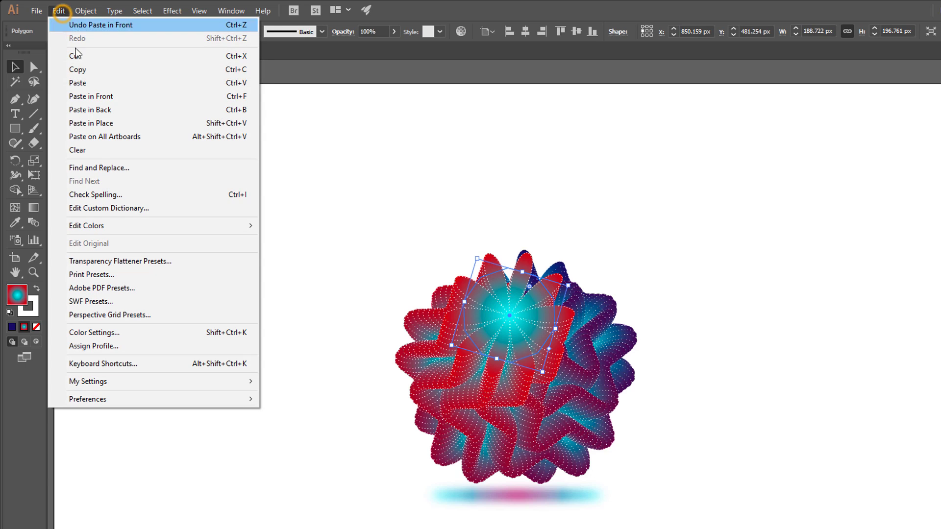
left_click(122, 96)
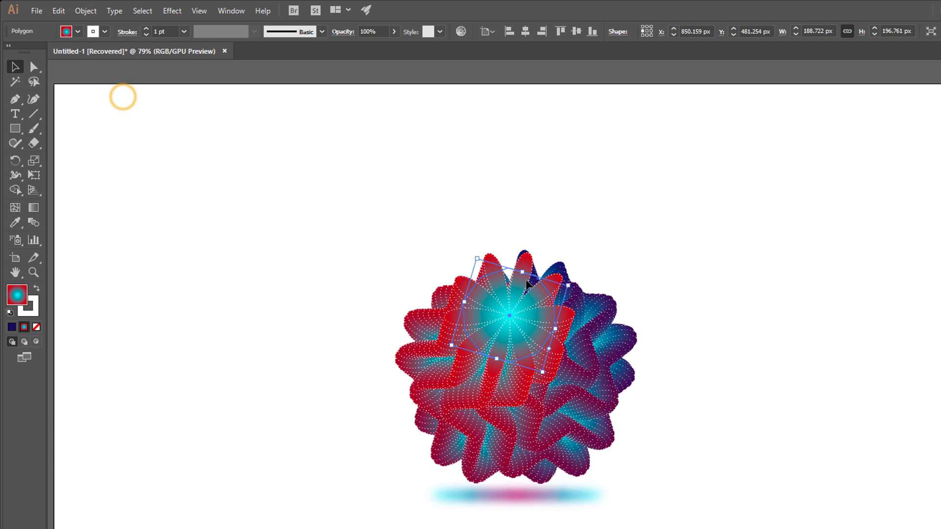
- Scale the pasted polygon down to about 77 px and make its right gradient stop dark navy
left_click_drag(568, 285, 525, 307)
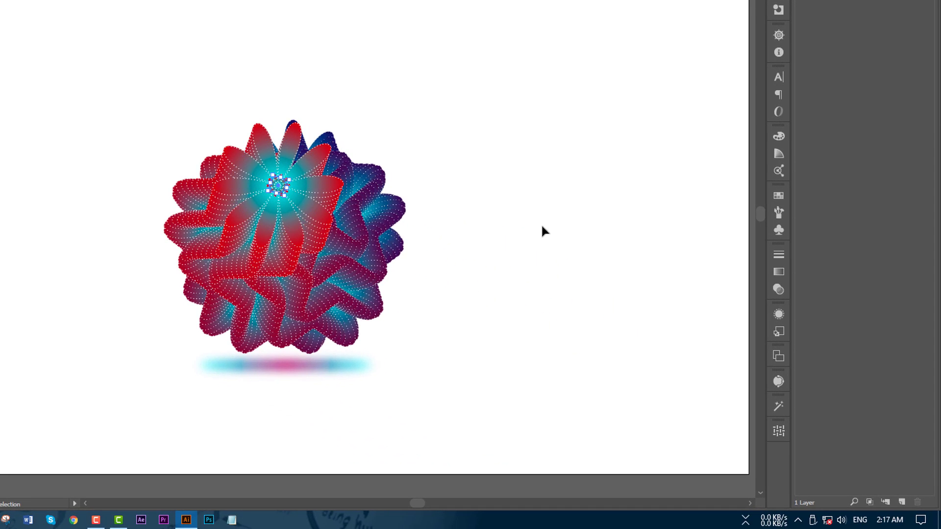
left_click(779, 272)
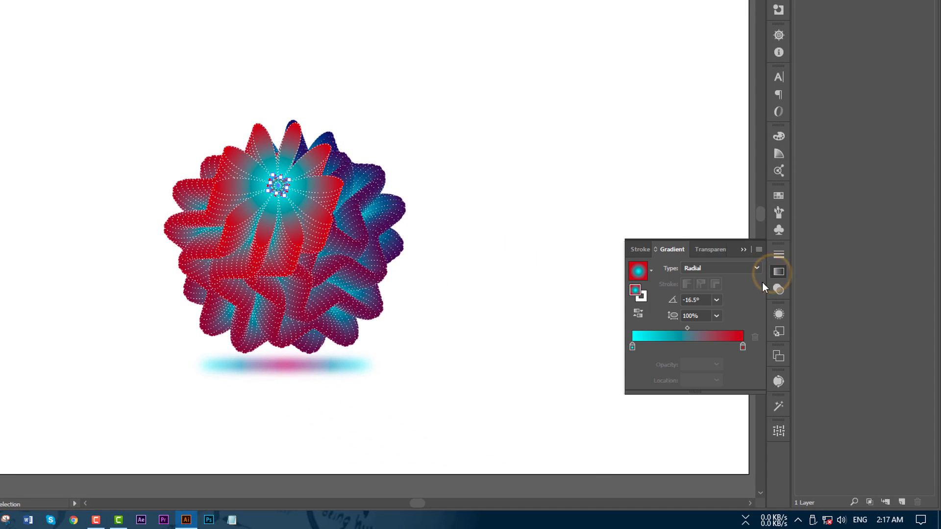
double_click(743, 347)
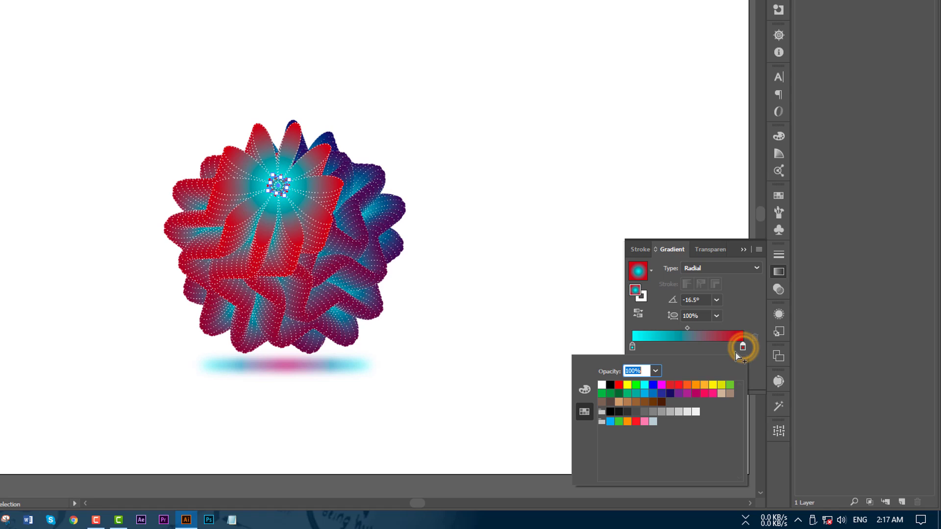
left_click(670, 394)
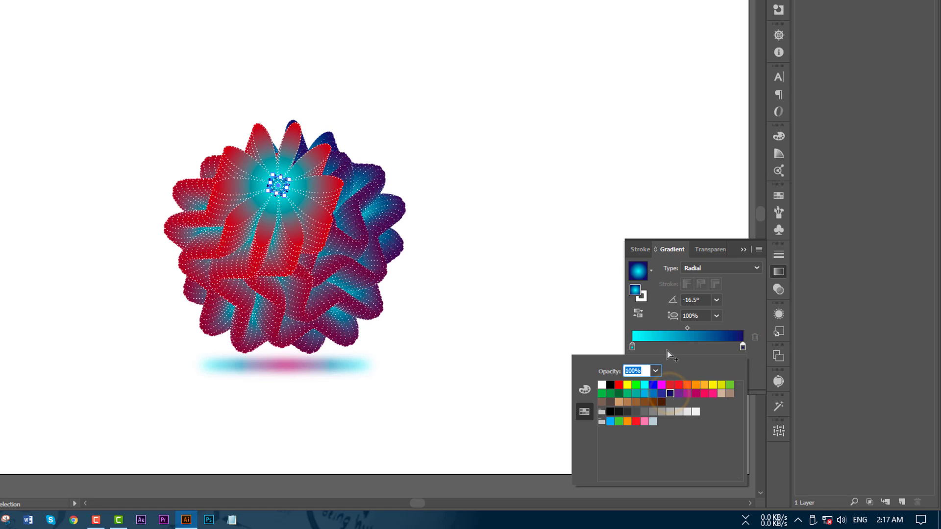
key("Escape")
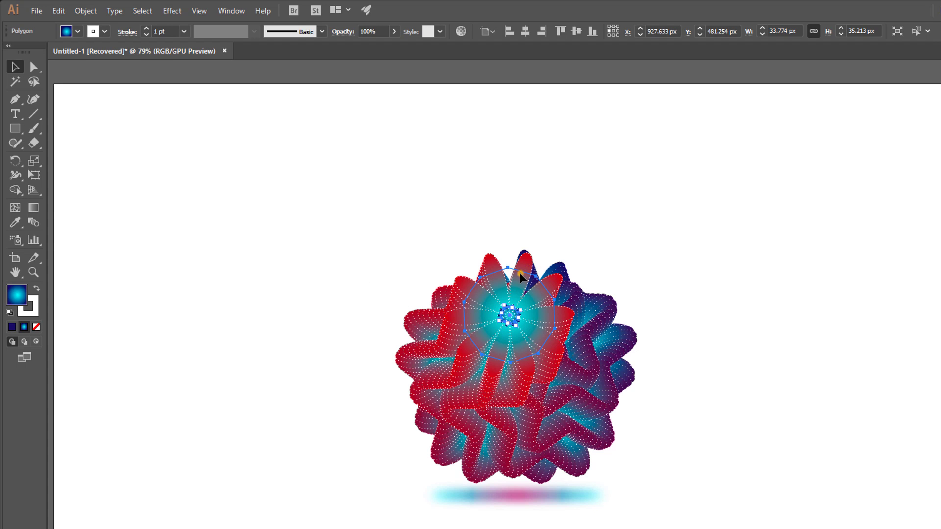
- Select both central polygons and set Blend Options to 10 specified steps
left_click(520, 272, "shift")
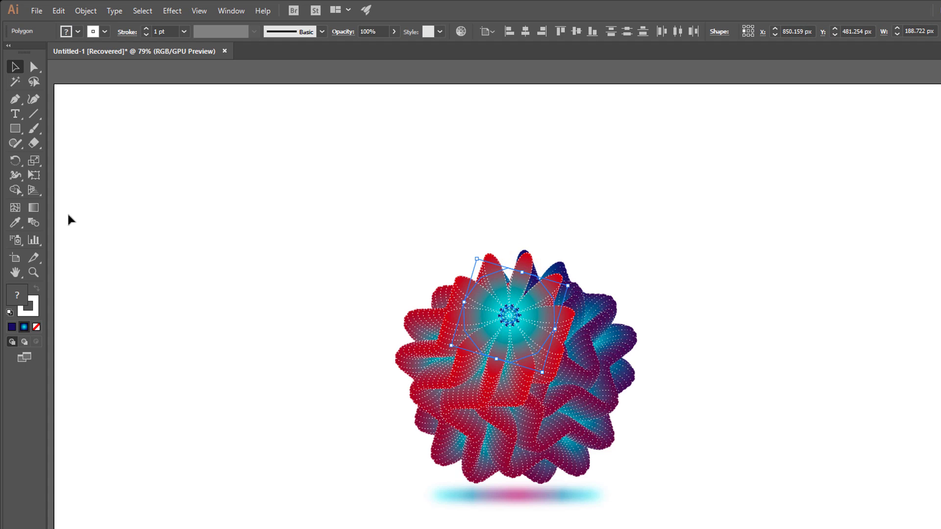
left_click(78, 11)
mouse_move(101, 314)
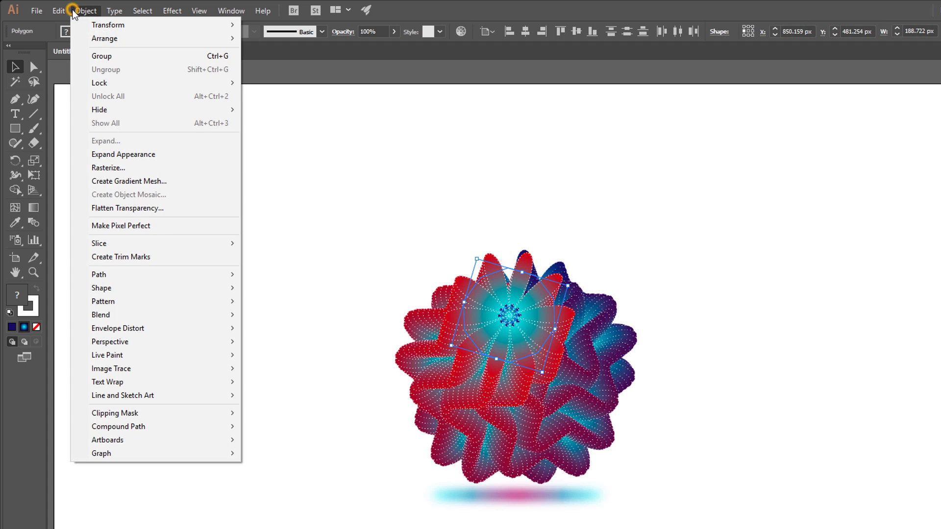
left_click(145, 313)
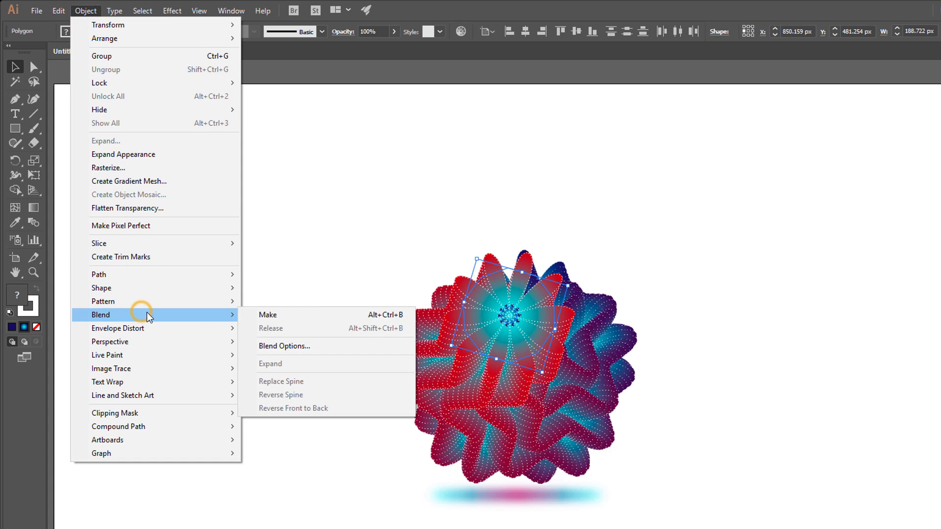
left_click(309, 346)
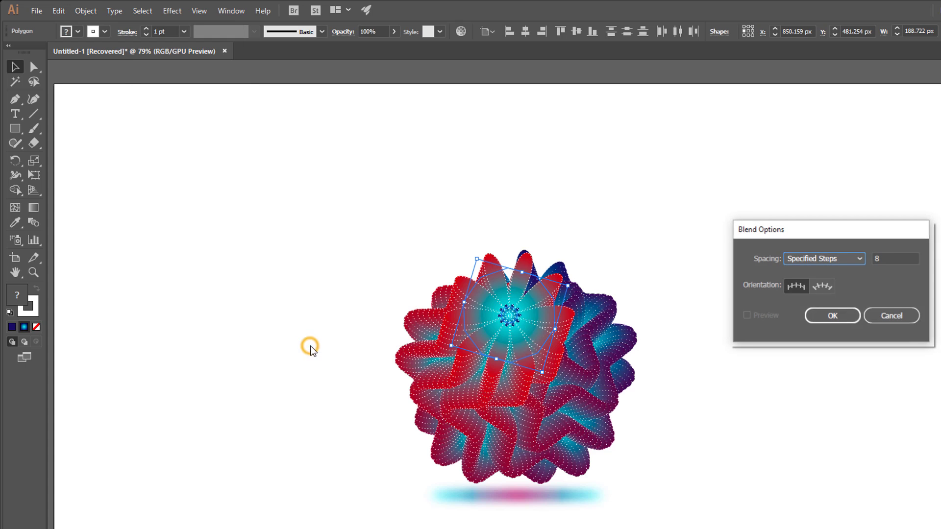
left_click(896, 257)
double_click(896, 257)
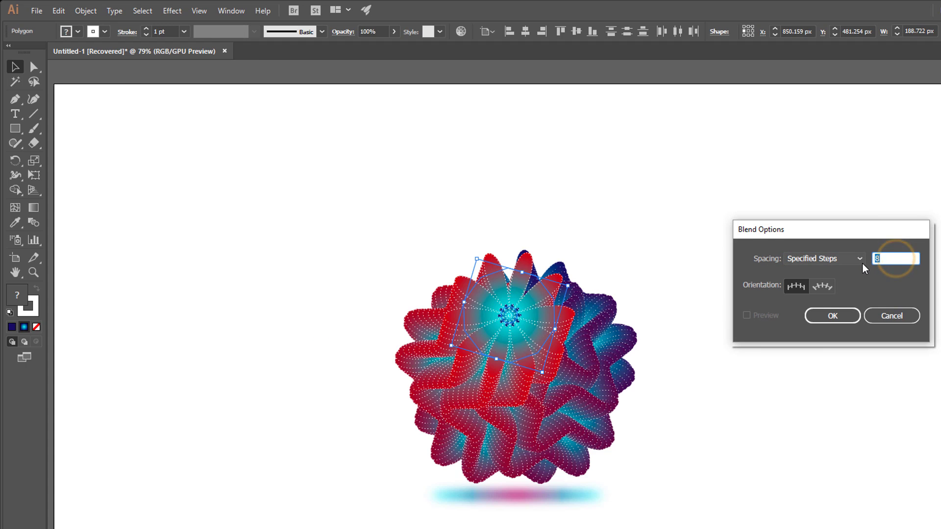
type("10")
left_click(838, 315)
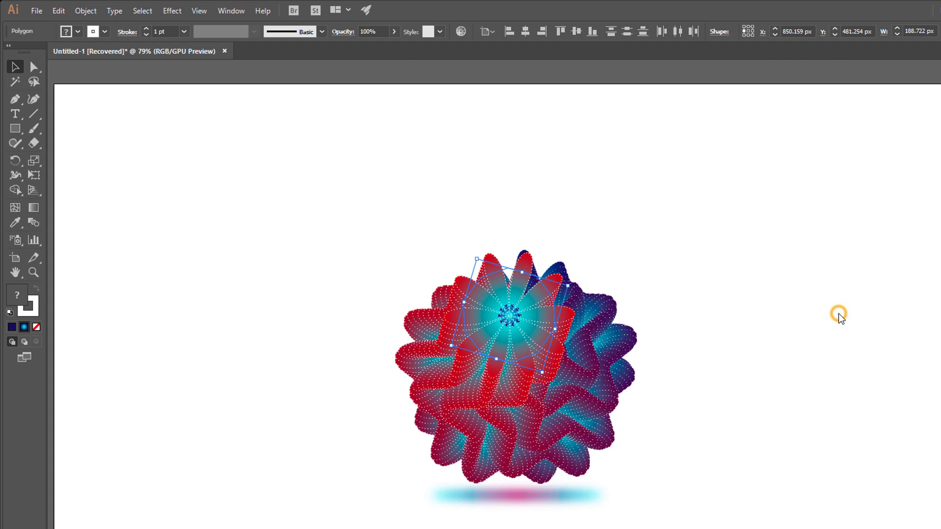
- Make the blend between the two polygons and deselect it
left_click(86, 11)
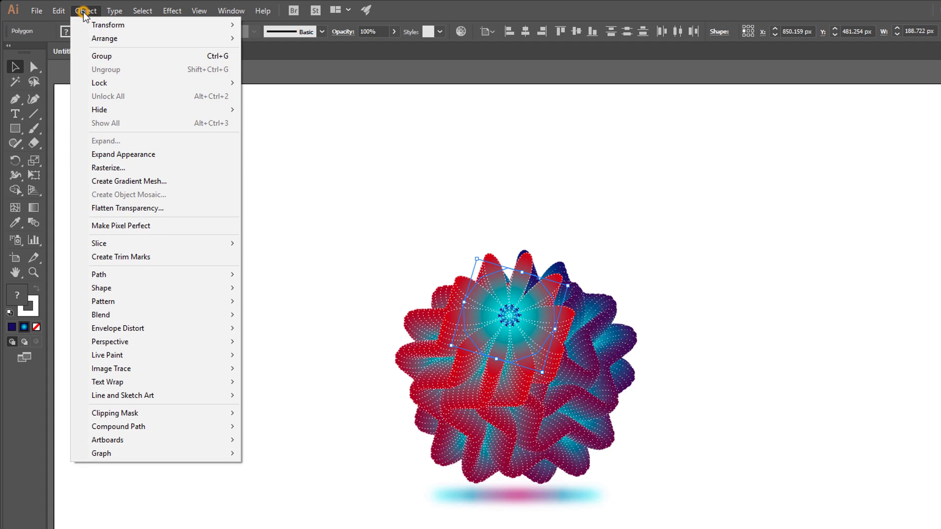
left_click(125, 316)
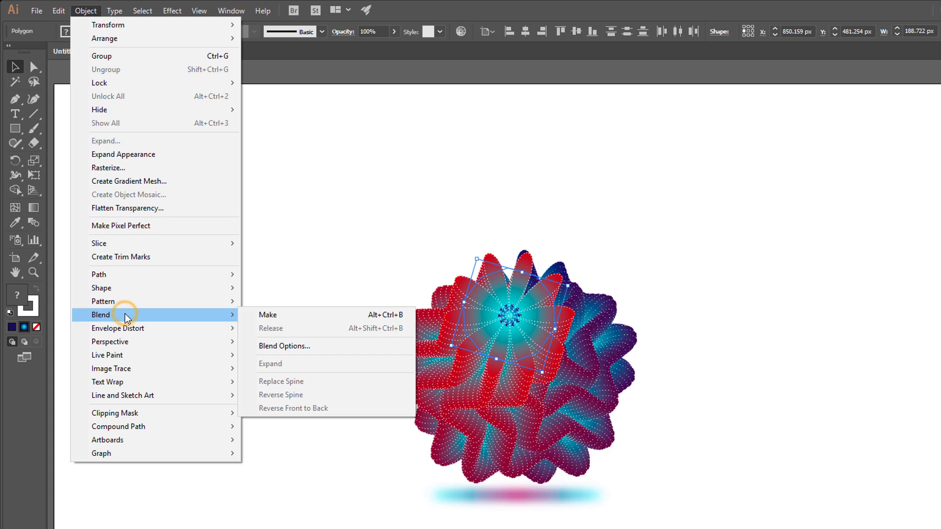
left_click(323, 312)
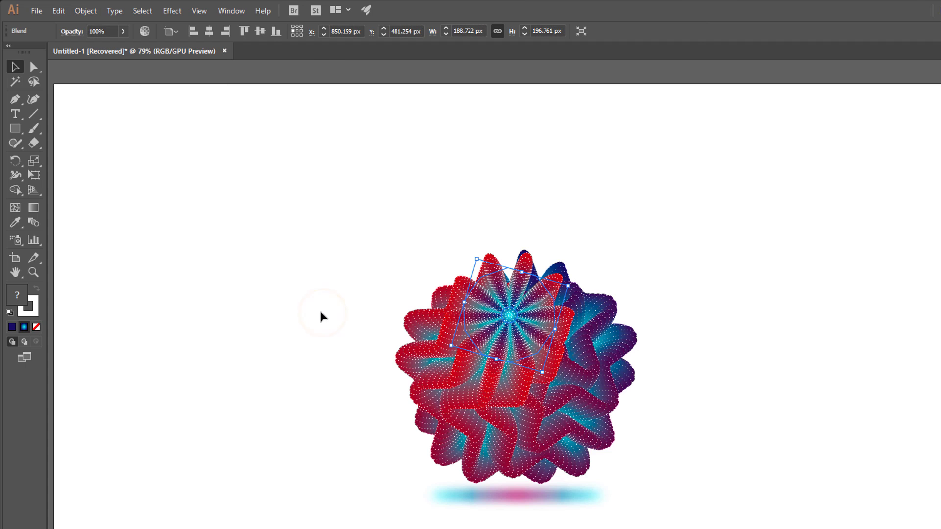
left_click(316, 289)
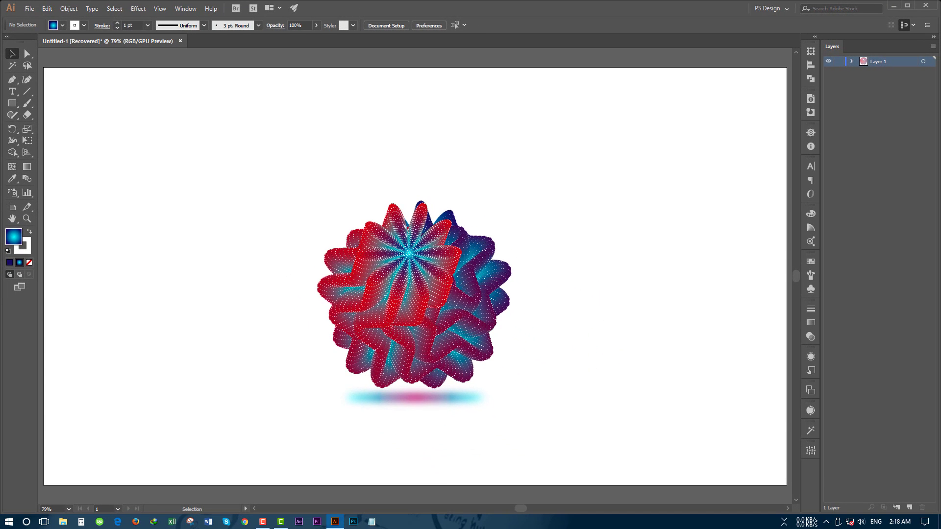
- Switch to Full Screen Mode with F to view the finished flower wreath
key("f")
key("f")
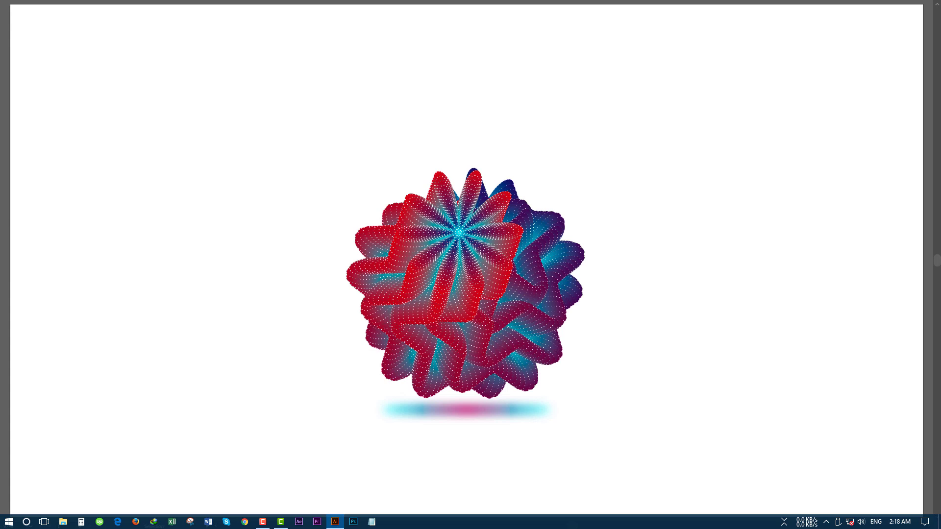